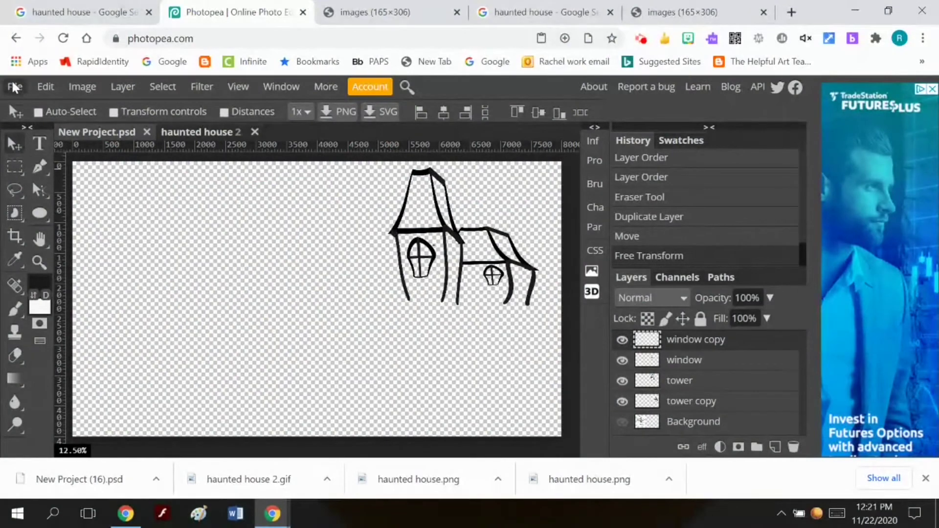
# Make a new transparent document from the Full HD 1920 × 1080 preset at 300 DPI
pyautogui.click(15, 88)
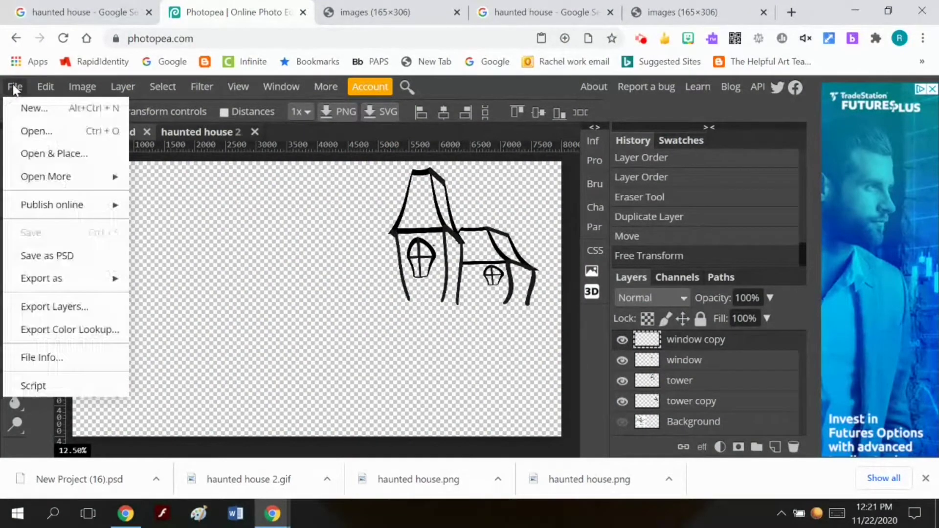
pyautogui.click(40, 117)
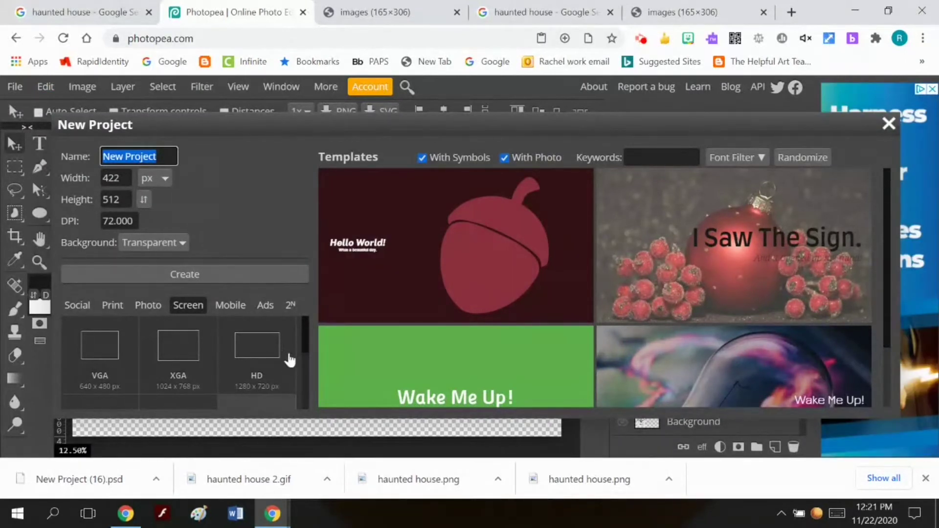
pyautogui.scroll(-1, 290, 353)
pyautogui.scroll(-1, 289, 355)
pyautogui.click(258, 368)
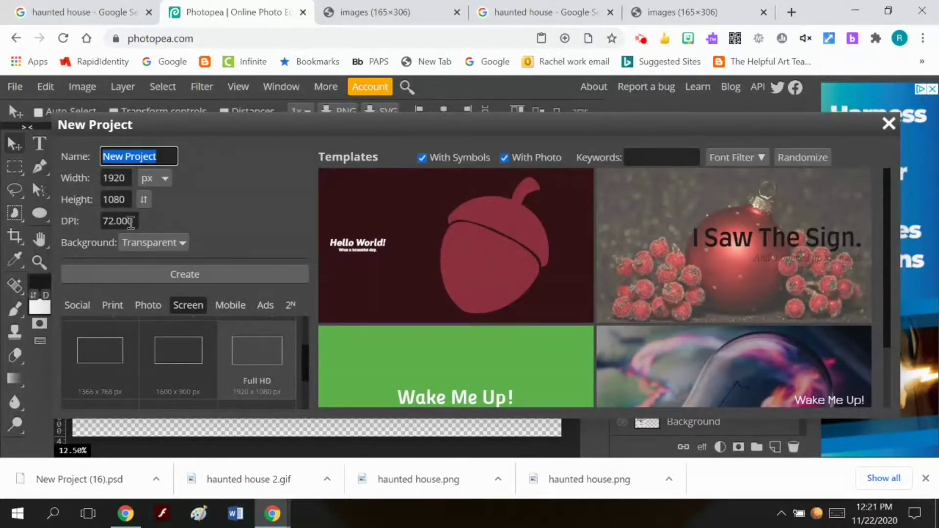
pyautogui.moveTo(130, 223); pyautogui.dragTo(94, 221)
pyautogui.write('3')
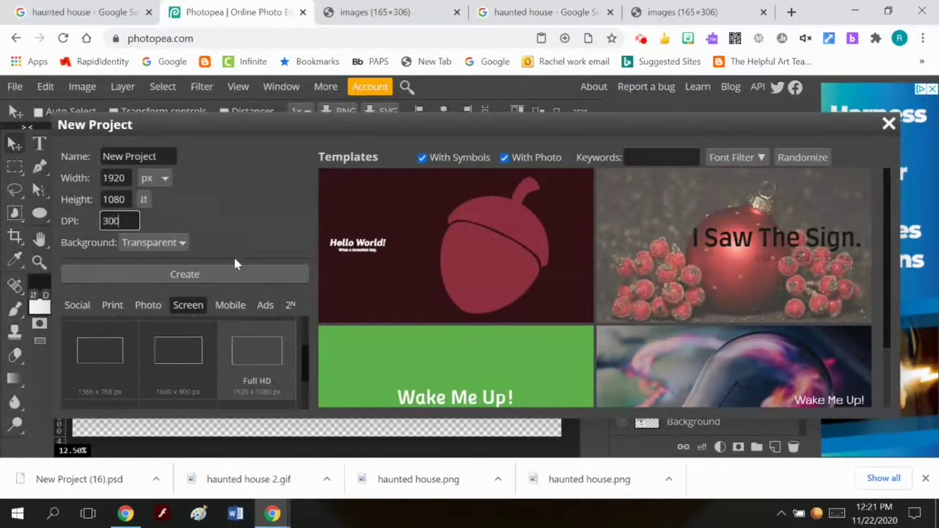
pyautogui.click(198, 275)
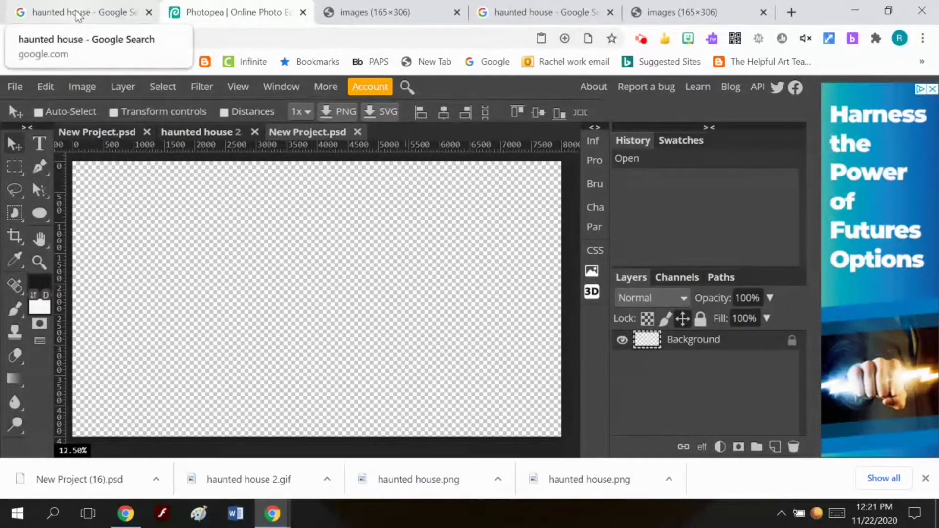
# Search 'the helpful art teacher at' in Chrome and open the ATMOSPHERIC PERSPECTIVE post
pyautogui.click(77, 14)
pyautogui.click(176, 40)
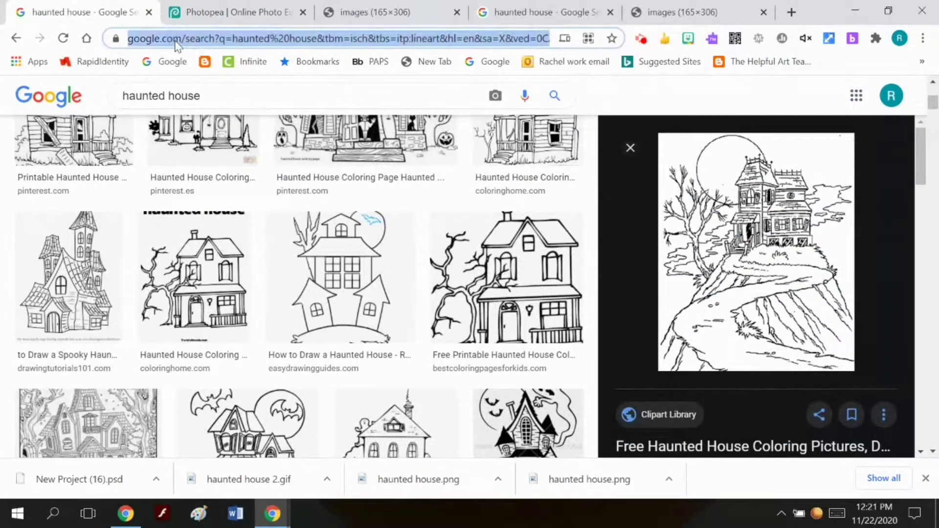
pyautogui.write('the help')
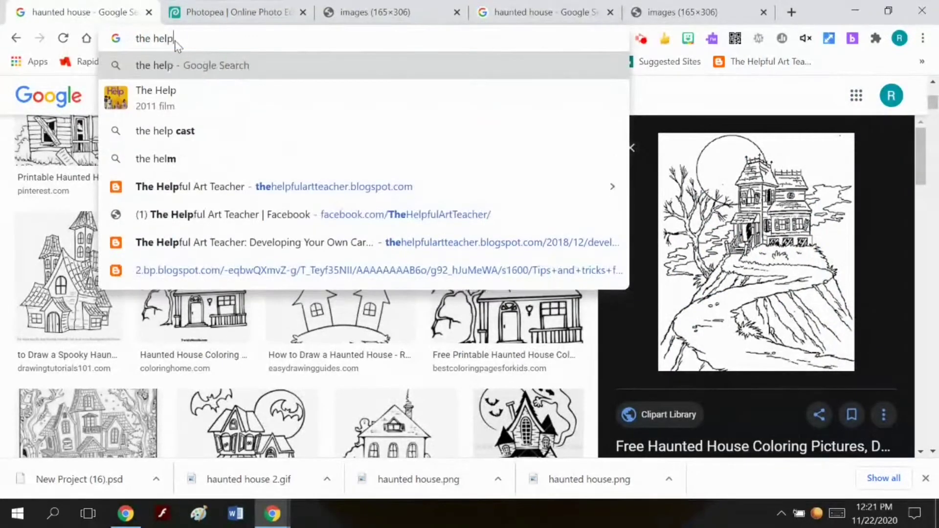
pyautogui.write('ful art tea')
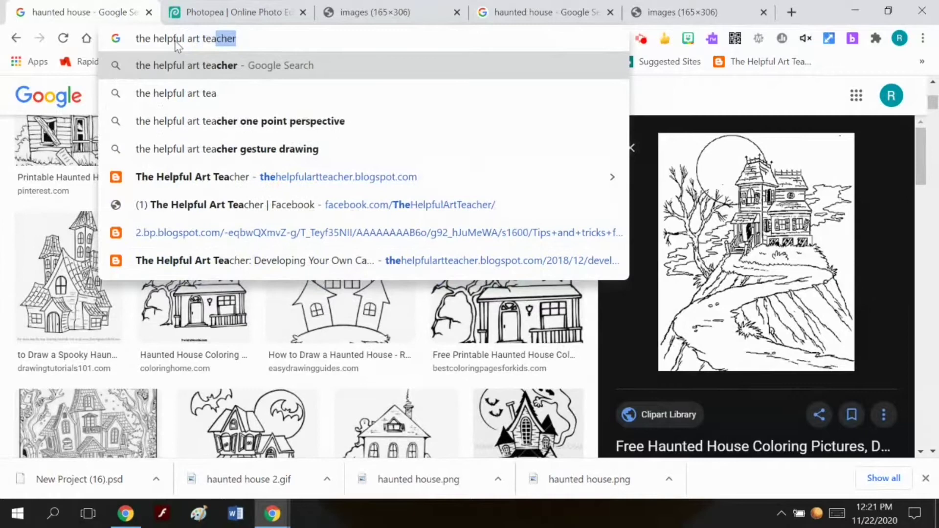
pyautogui.write('cher and')
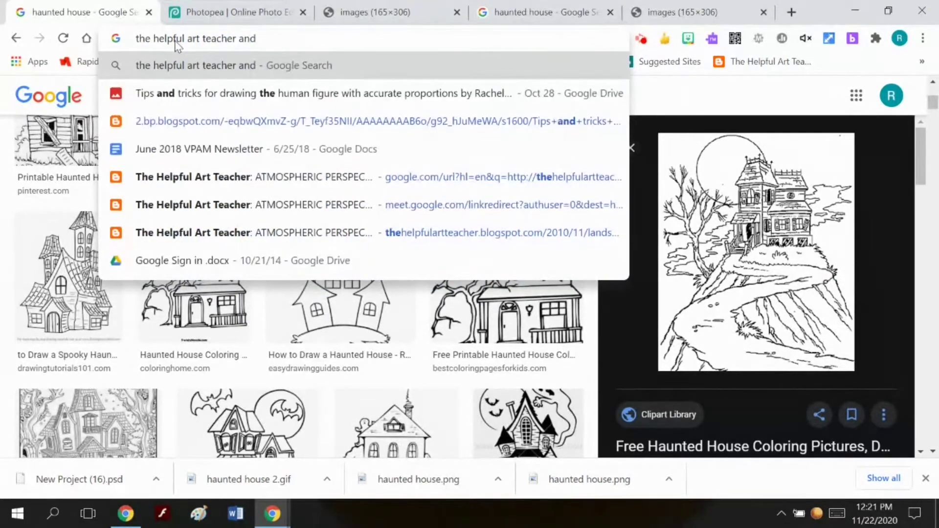
pyautogui.press('BackSpace')
pyautogui.press('BackSpace')
pyautogui.write('t')
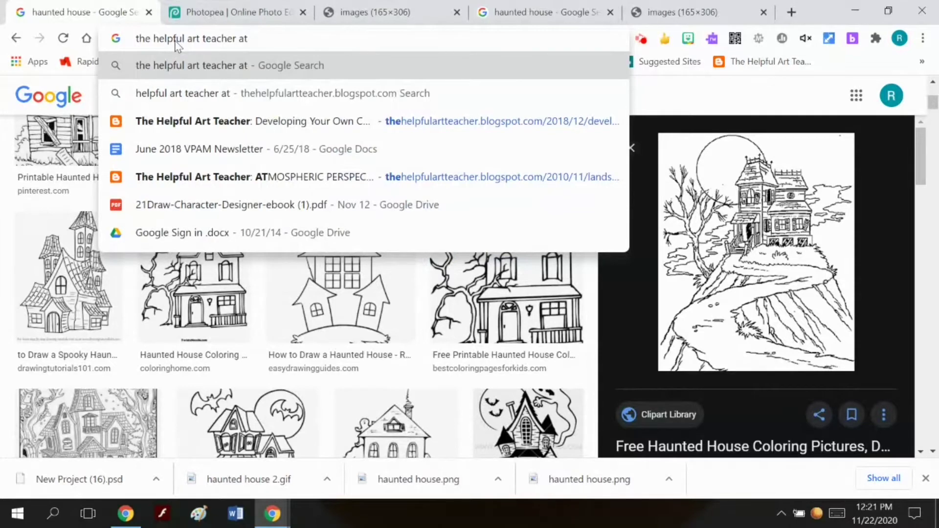
pyautogui.click(264, 180)
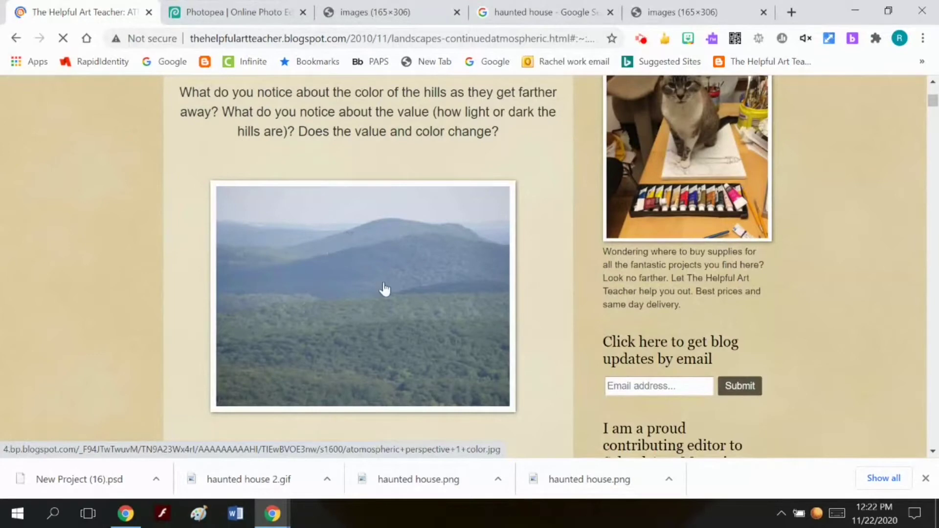
# Scroll through the article's landscape photos showing distant hills turning lighter and bluer
pyautogui.scroll(-15, 384, 289)
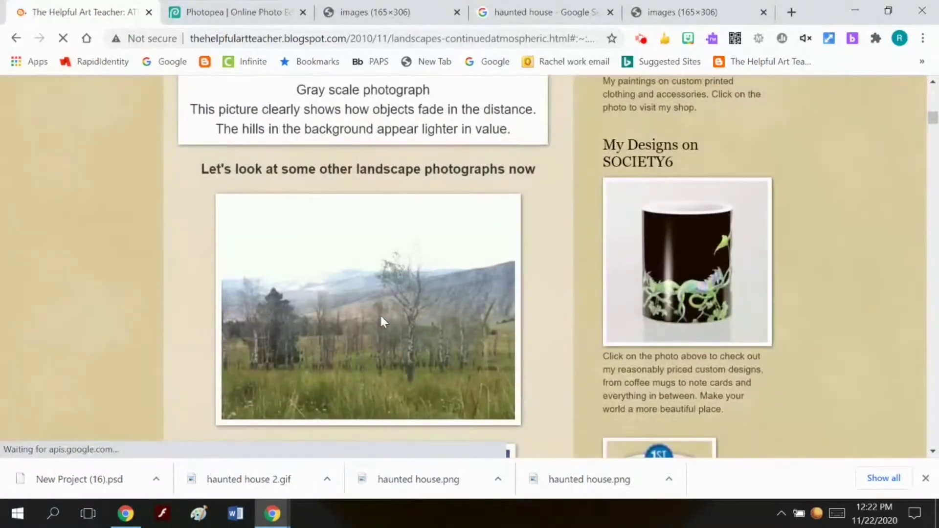
pyautogui.scroll(5, 381, 316)
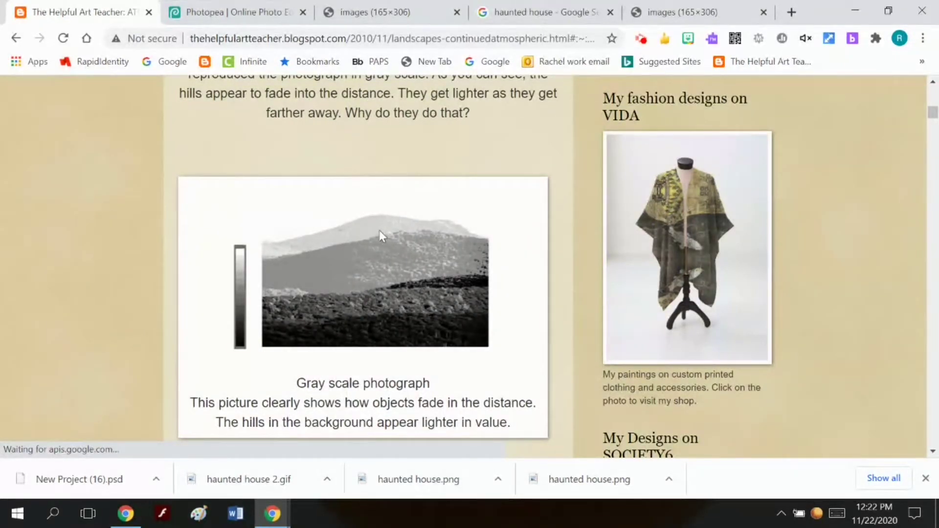
pyautogui.scroll(-6, 376, 239)
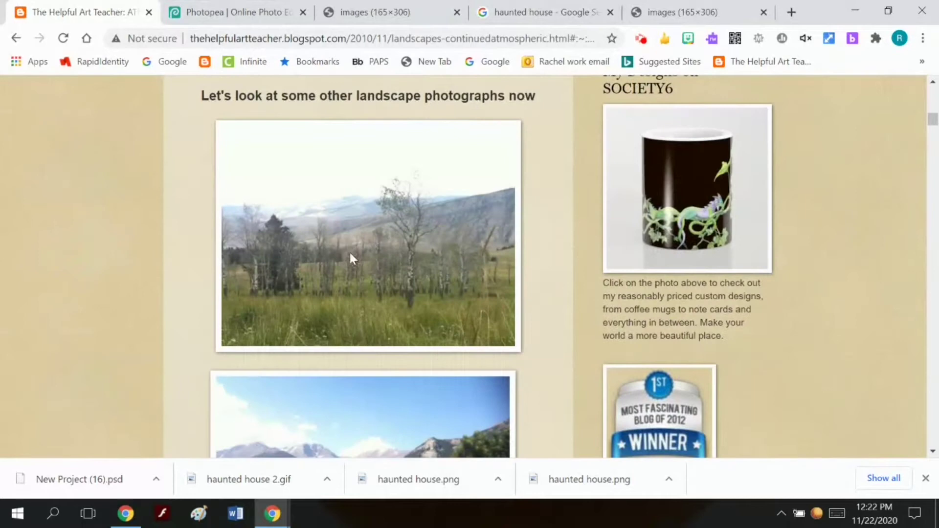
pyautogui.scroll(-4, 349, 248)
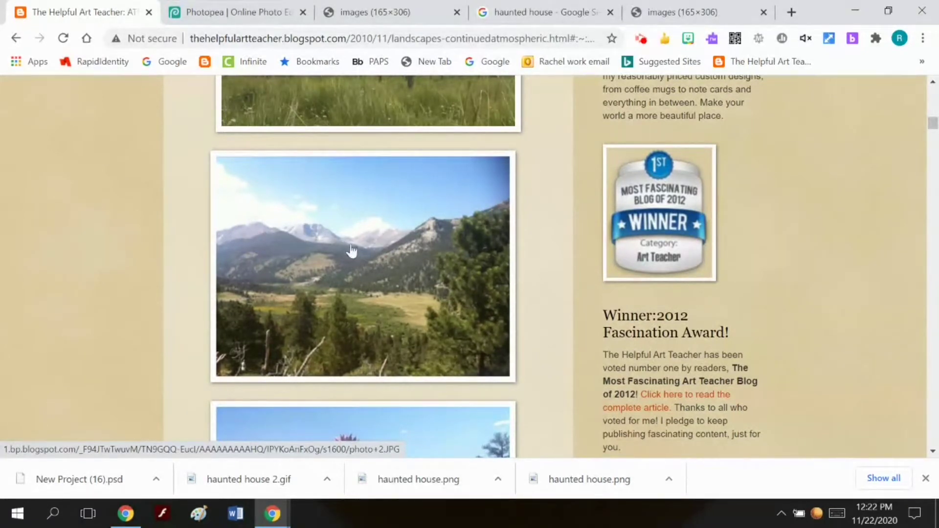
pyautogui.scroll(-1, 351, 265)
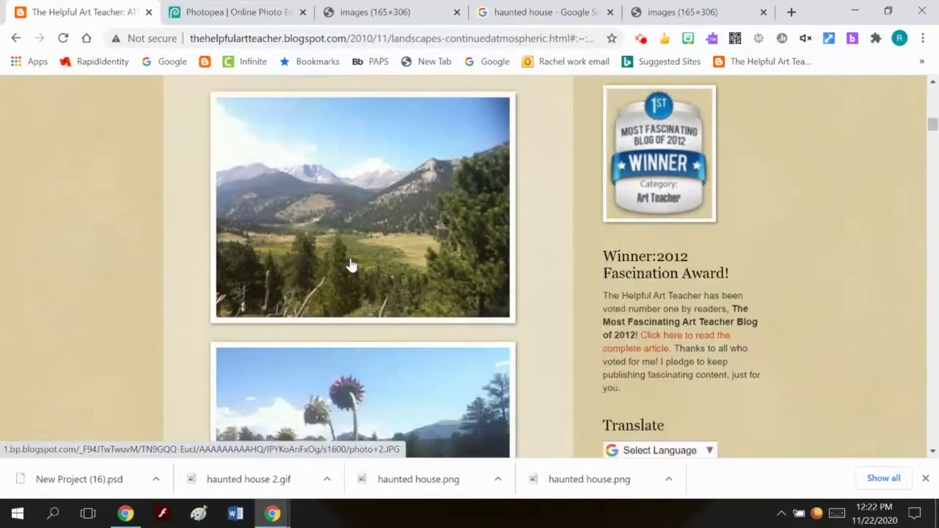
pyautogui.scroll(-3, 351, 264)
pyautogui.scroll(-5, 452, 274)
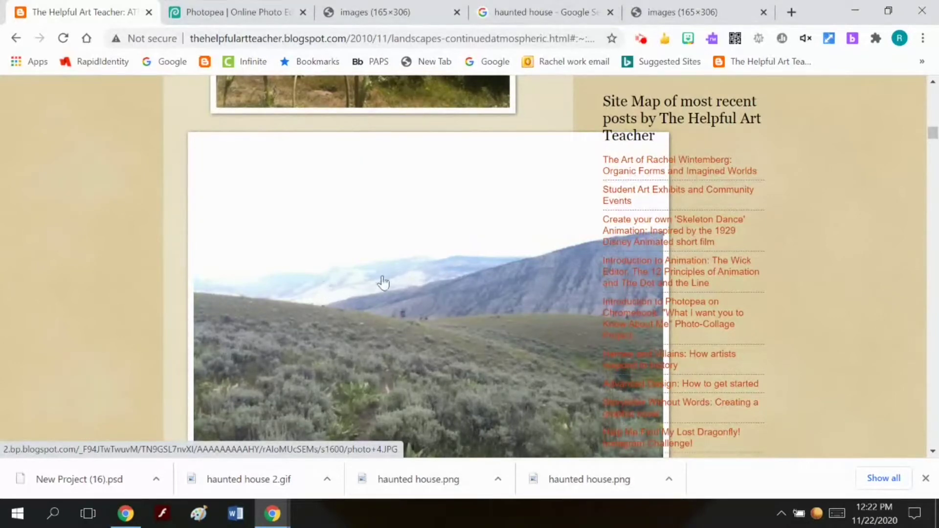
pyautogui.scroll(-6, 455, 247)
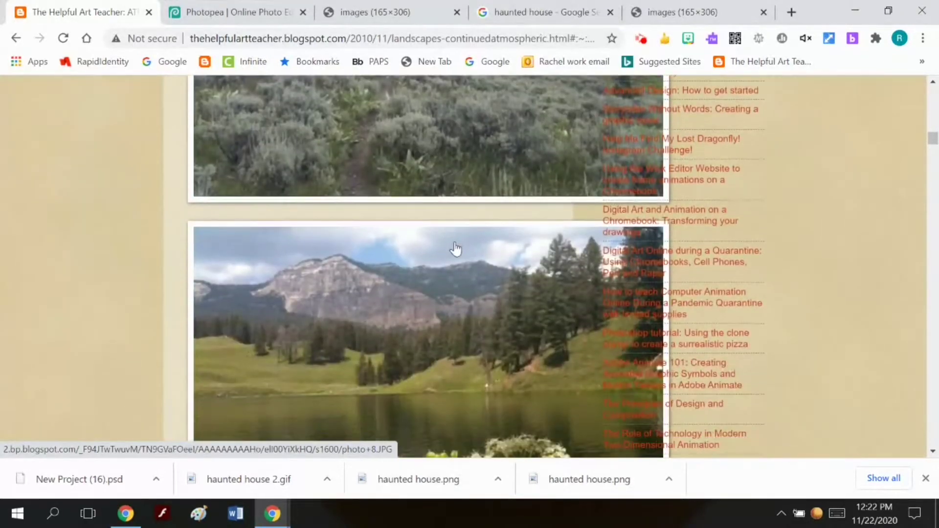
pyautogui.scroll(-20, 481, 342)
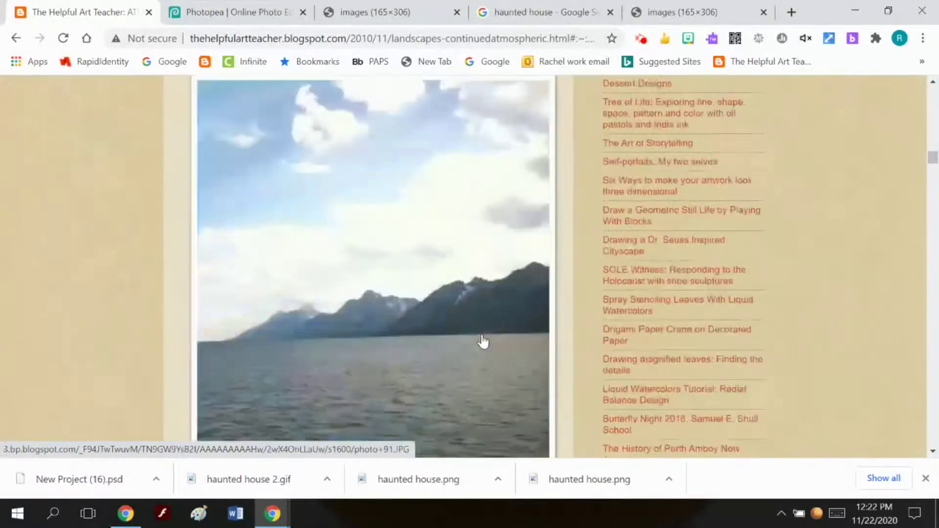
pyautogui.scroll(-20, 484, 342)
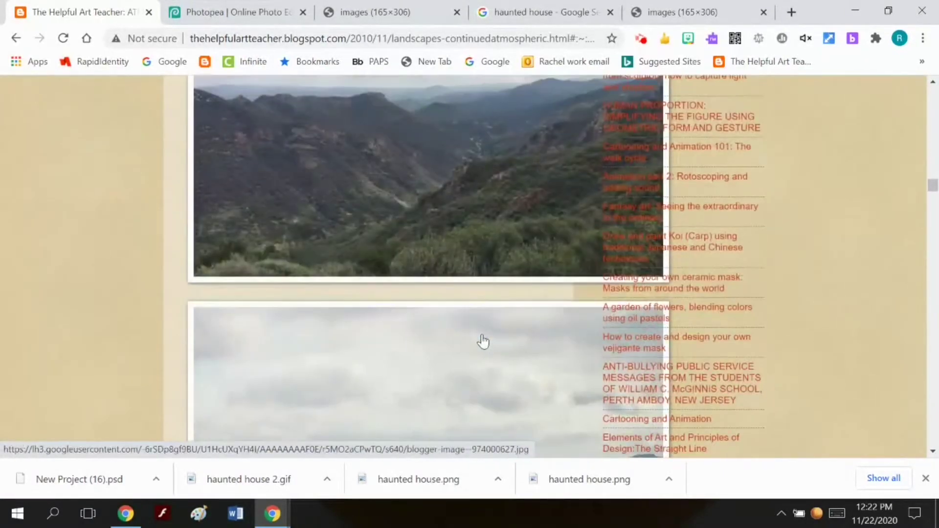
pyautogui.scroll(-15, 483, 342)
pyautogui.scroll(5, 483, 342)
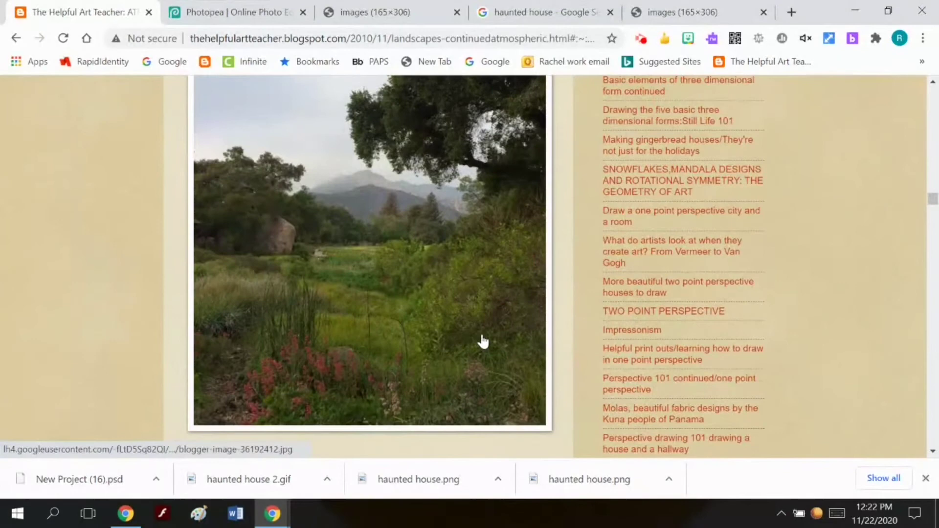
pyautogui.scroll(-15, 483, 342)
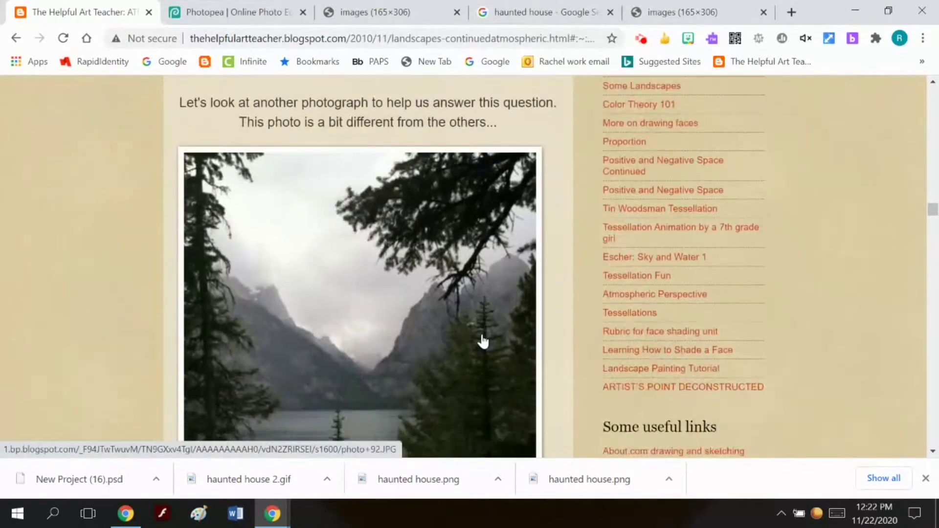
pyautogui.scroll(-2, 472, 353)
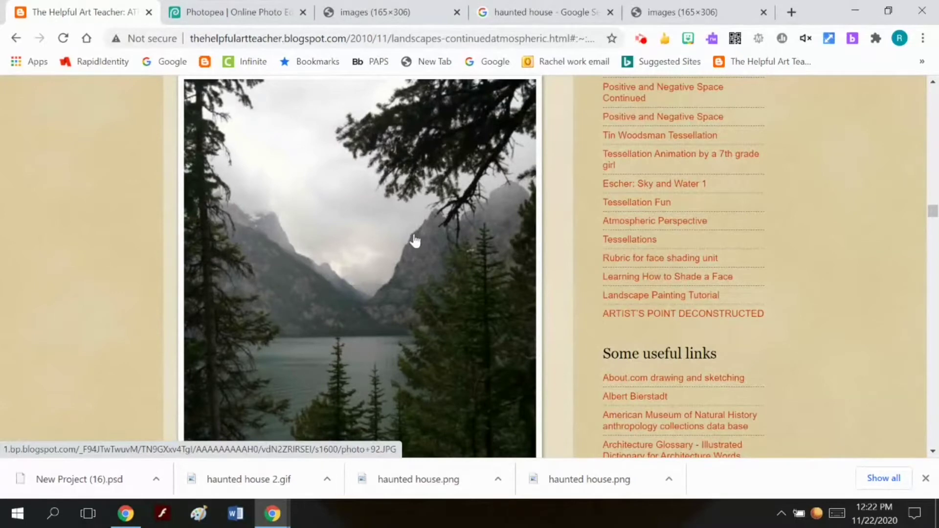
pyautogui.scroll(-12, 472, 293)
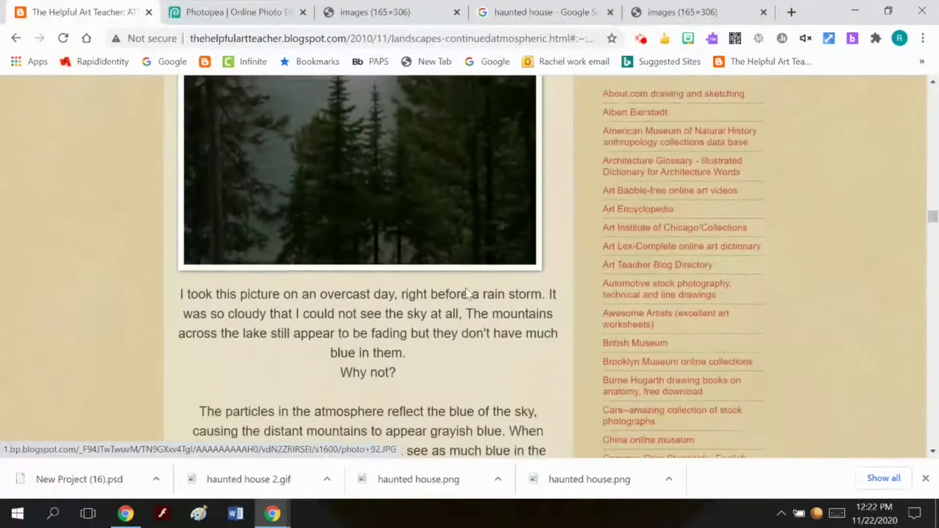
pyautogui.scroll(-4, 469, 294)
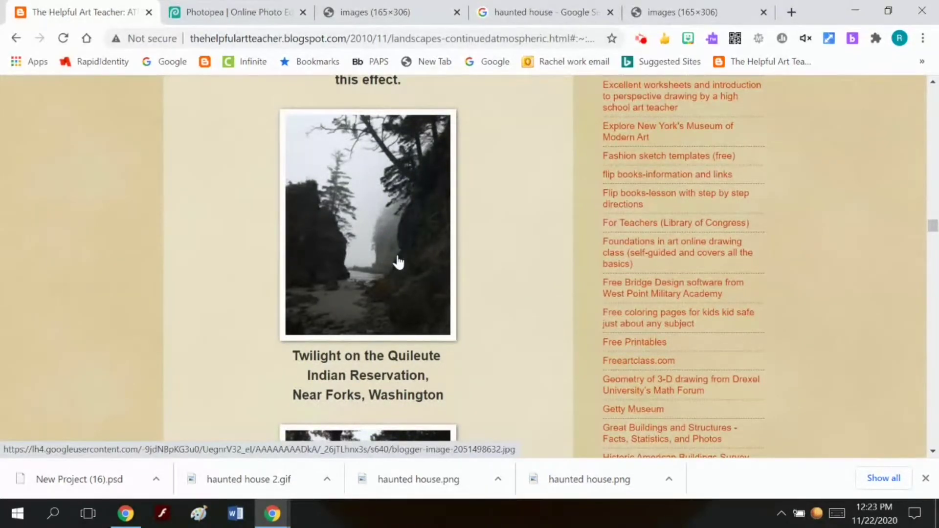
pyautogui.scroll(-5, 398, 263)
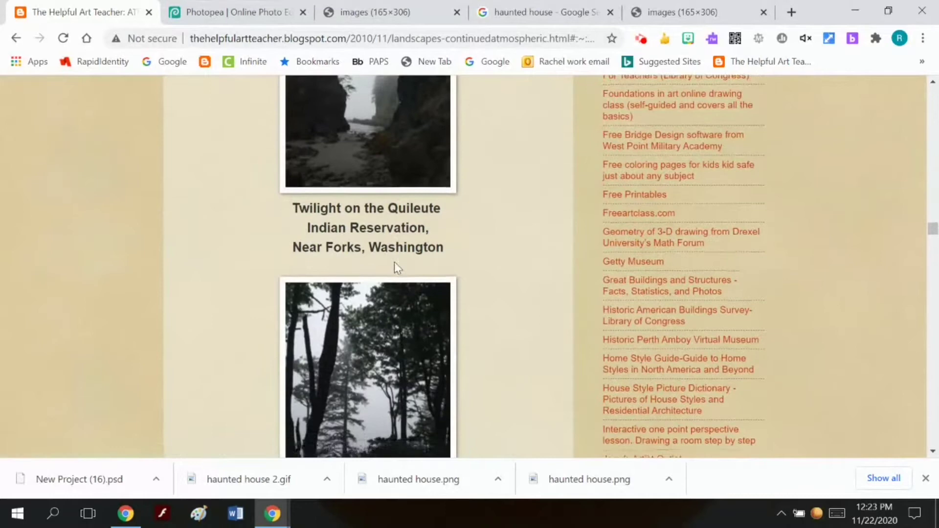
pyautogui.scroll(-10, 420, 313)
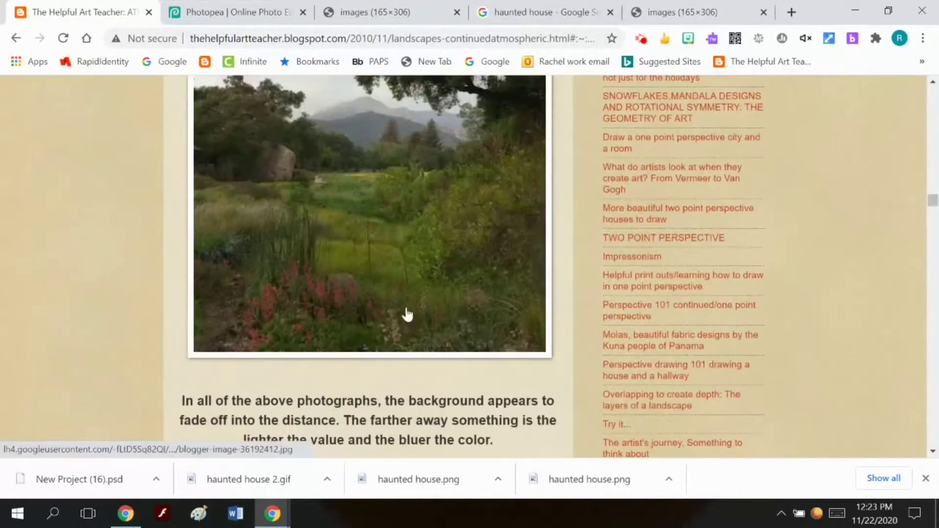
pyautogui.click(273, 19)
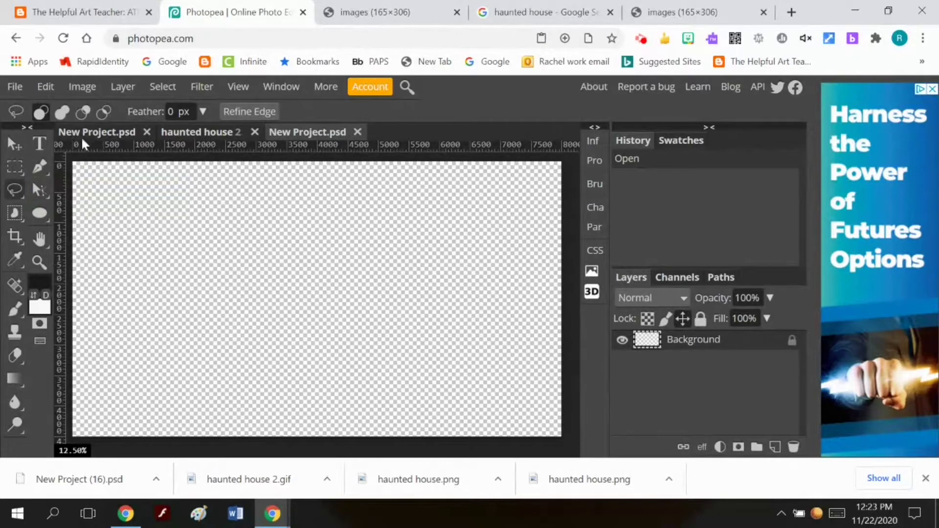
pyautogui.click(40, 260)
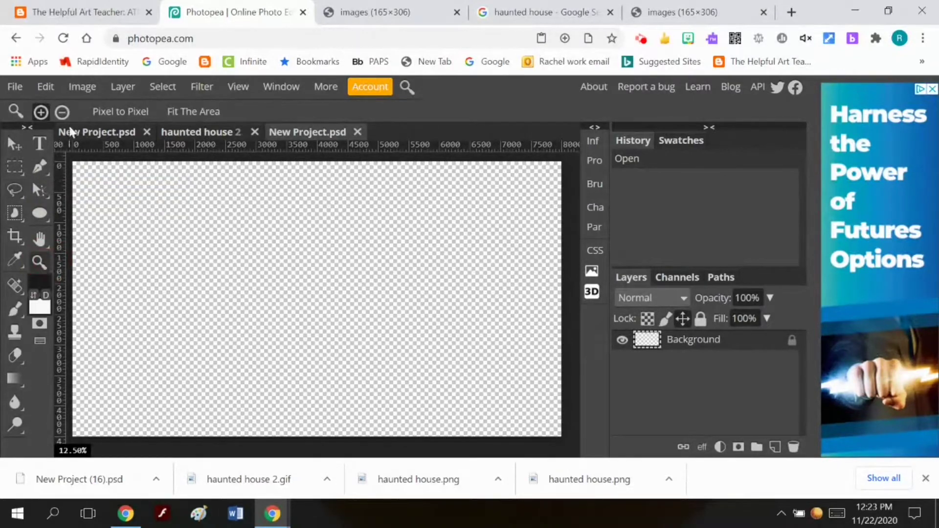
pyautogui.click(166, 261)
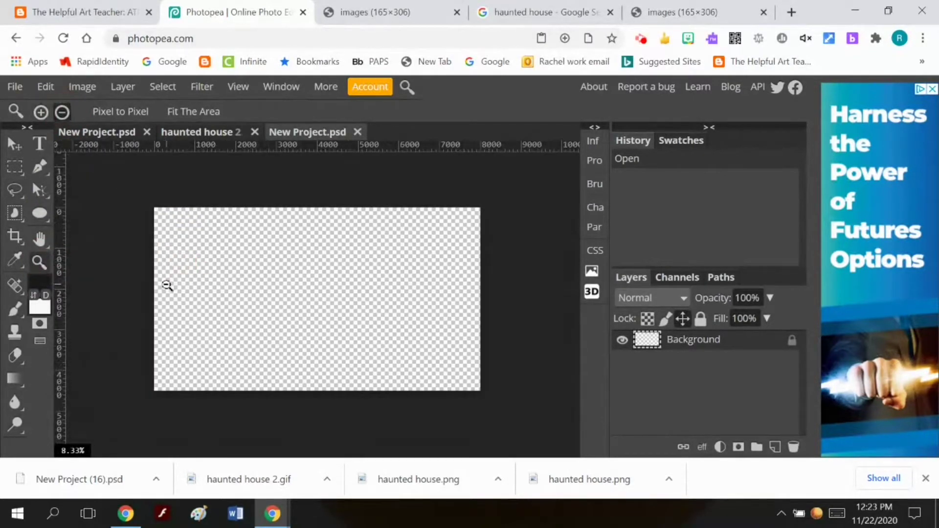
pyautogui.click(42, 116)
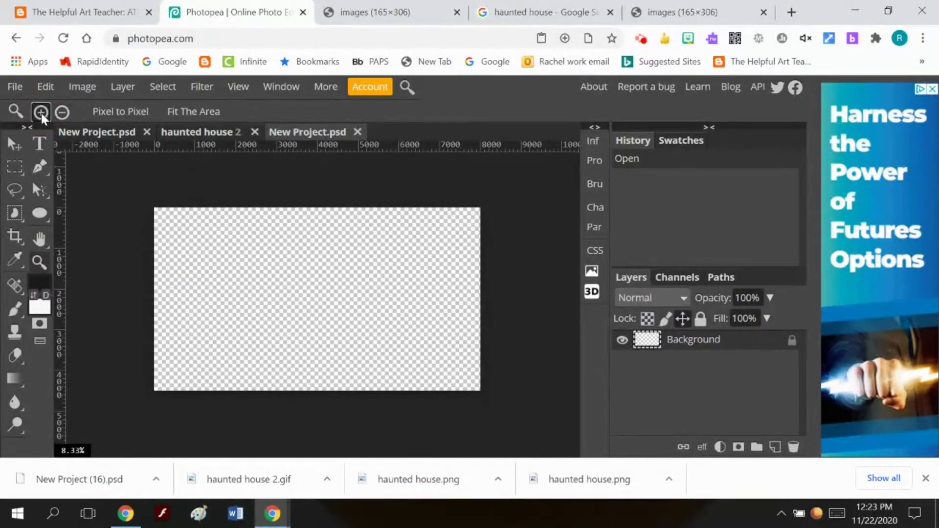
pyautogui.click(124, 231)
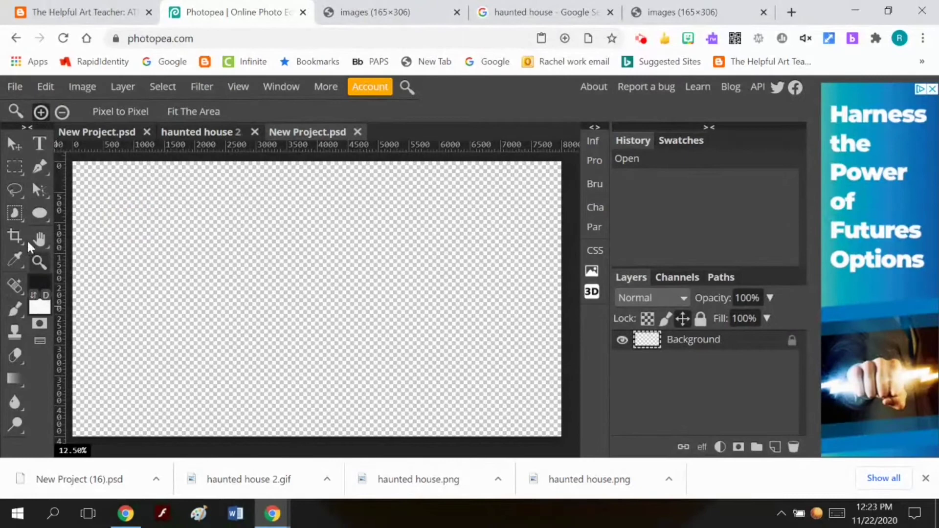
pyautogui.click(19, 190)
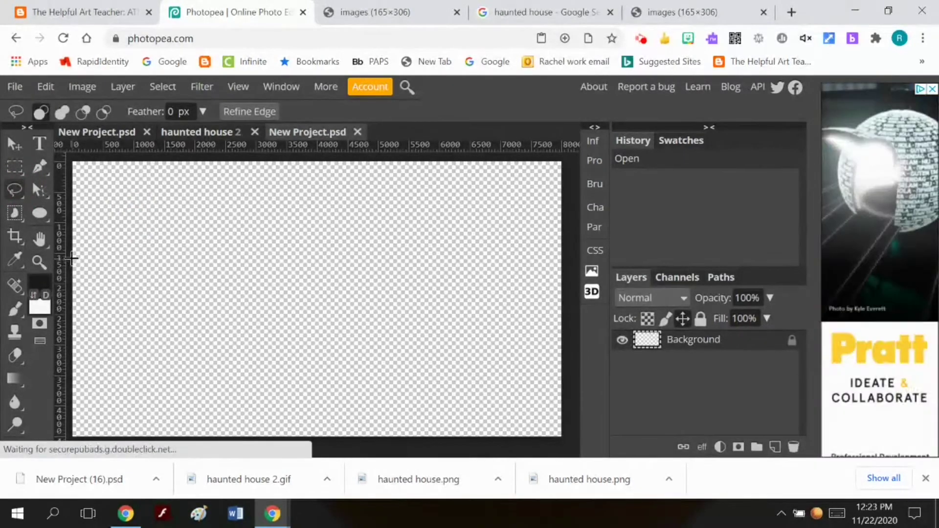
pyautogui.moveTo(72, 223)
pyautogui.mouseDown()
pyautogui.moveTo(150, 203)
pyautogui.moveTo(184, 209)
pyautogui.moveTo(216, 247)
pyautogui.moveTo(254, 260)
pyautogui.moveTo(294, 301)
pyautogui.moveTo(306, 260)
pyautogui.moveTo(350, 215)
pyautogui.moveTo(471, 225)
pyautogui.moveTo(515, 264)
pyautogui.moveTo(588, 286)
pyautogui.mouseUp()
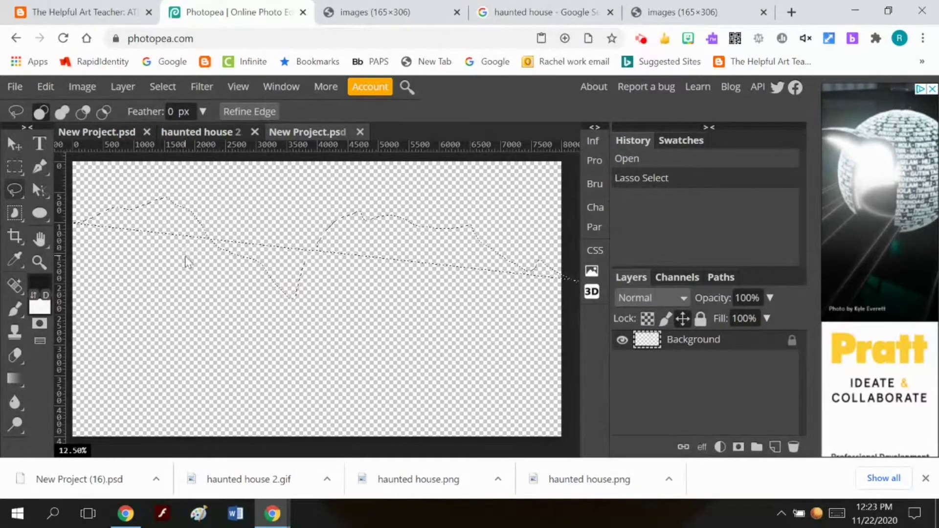
pyautogui.hotkey('ctrl', 'z')
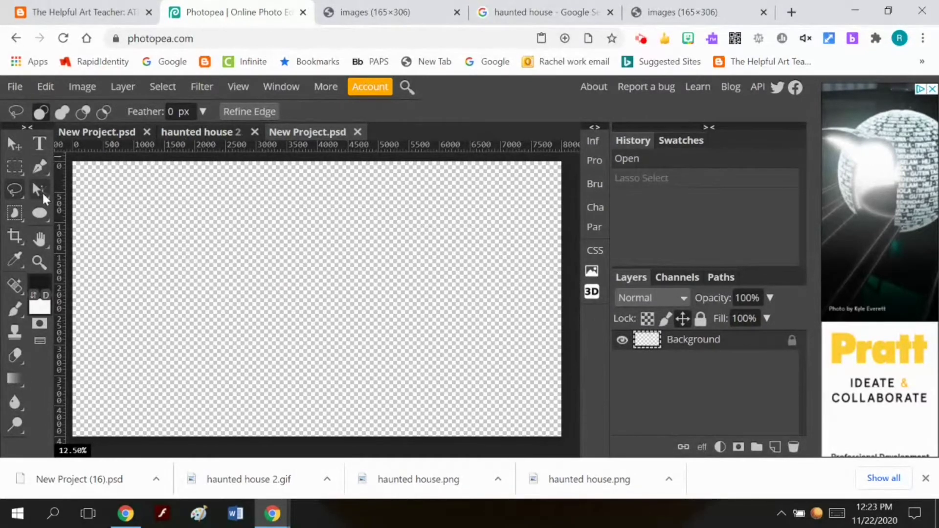
# Zoom out and lasso-select a jagged mountain range across the lower canvas
pyautogui.click(40, 262)
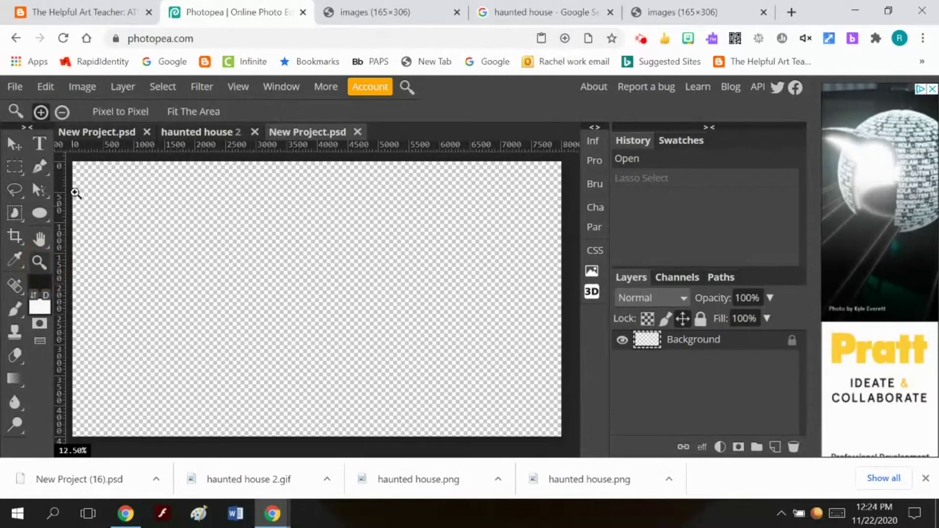
pyautogui.click(62, 112)
pyautogui.click(216, 232)
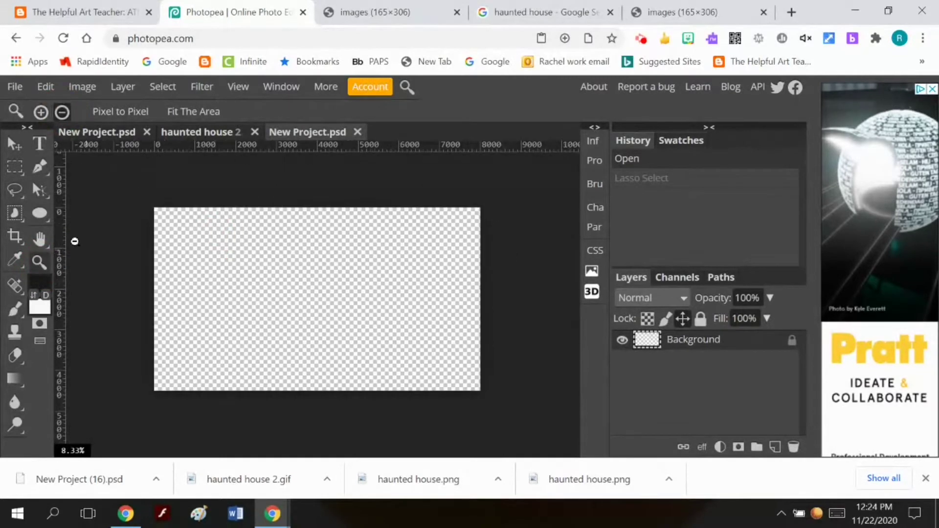
pyautogui.click(18, 189)
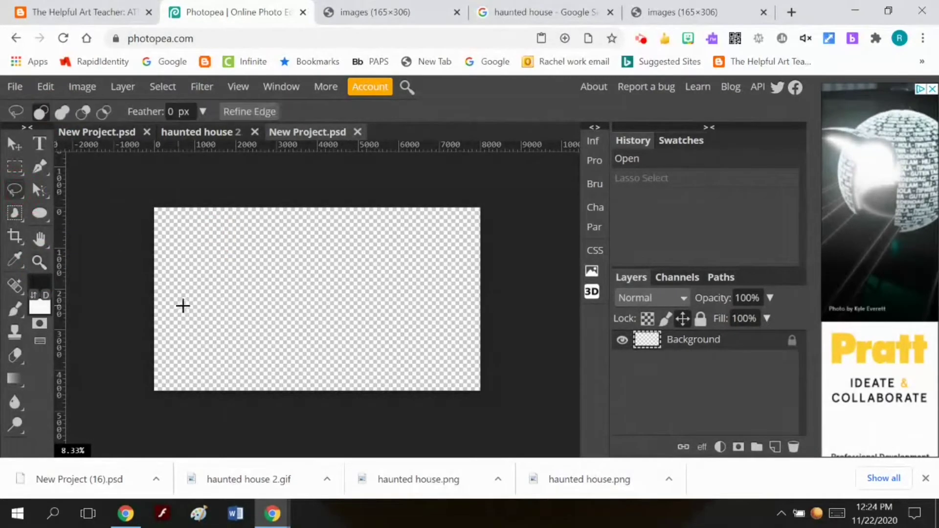
pyautogui.moveTo(141, 278)
pyautogui.mouseDown()
pyautogui.moveTo(181, 264)
pyautogui.moveTo(260, 273)
pyautogui.moveTo(283, 260)
pyautogui.moveTo(343, 302)
pyautogui.moveTo(371, 269)
pyautogui.moveTo(404, 290)
pyautogui.moveTo(484, 264)
pyautogui.moveTo(500, 391)
pyautogui.moveTo(469, 429)
pyautogui.moveTo(169, 438)
pyautogui.moveTo(110, 412)
pyautogui.moveTo(100, 367)
pyautogui.moveTo(140, 279)
pyautogui.mouseUp()
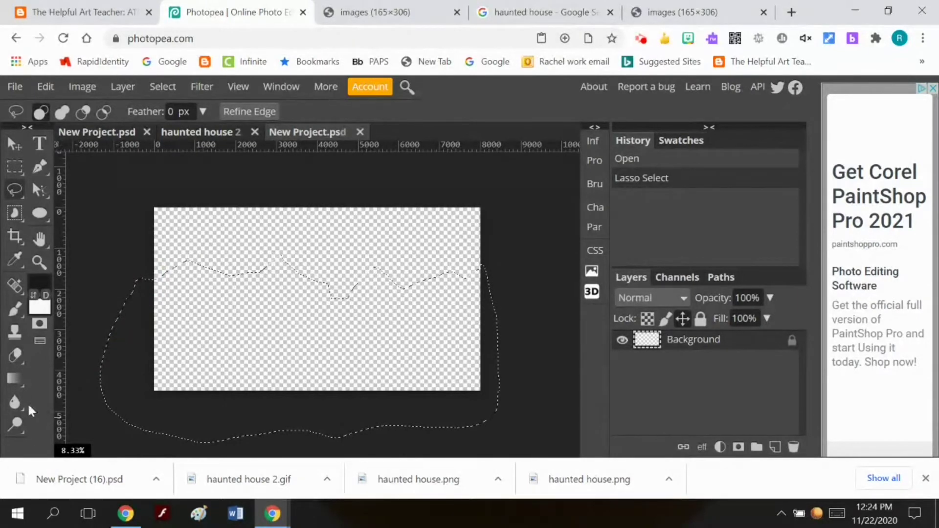
# Set the foreground to blue 4c92b9 and fill the selection with a blue-to-white gradient
pyautogui.click(18, 381)
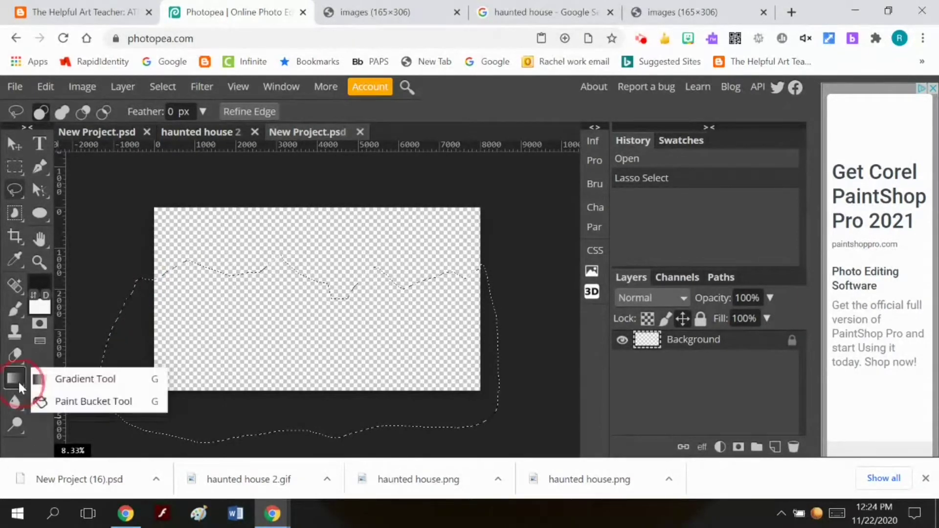
pyautogui.click(47, 379)
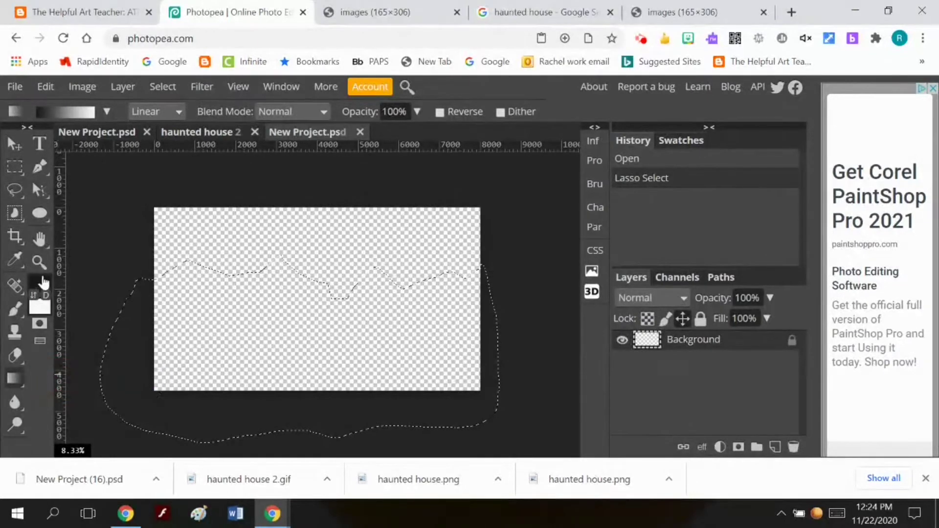
pyautogui.click(43, 289)
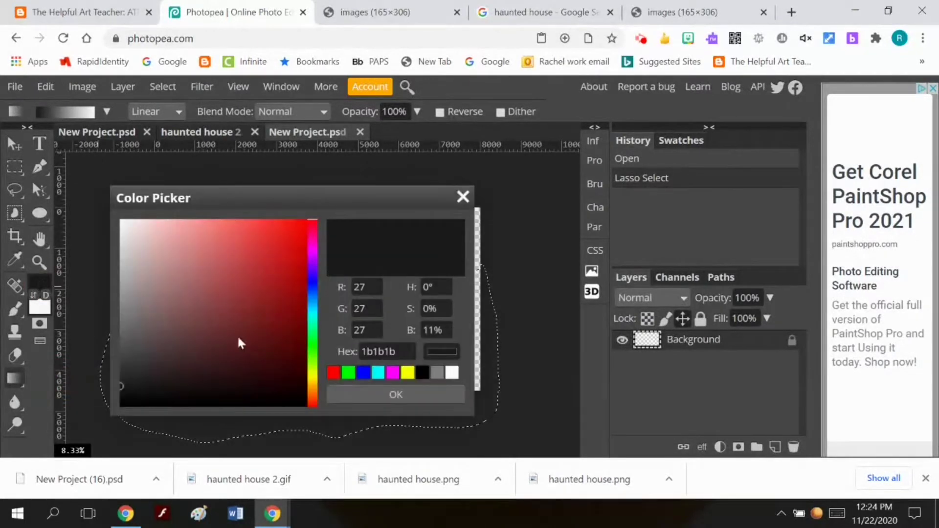
pyautogui.click(314, 302)
pyautogui.click(248, 276)
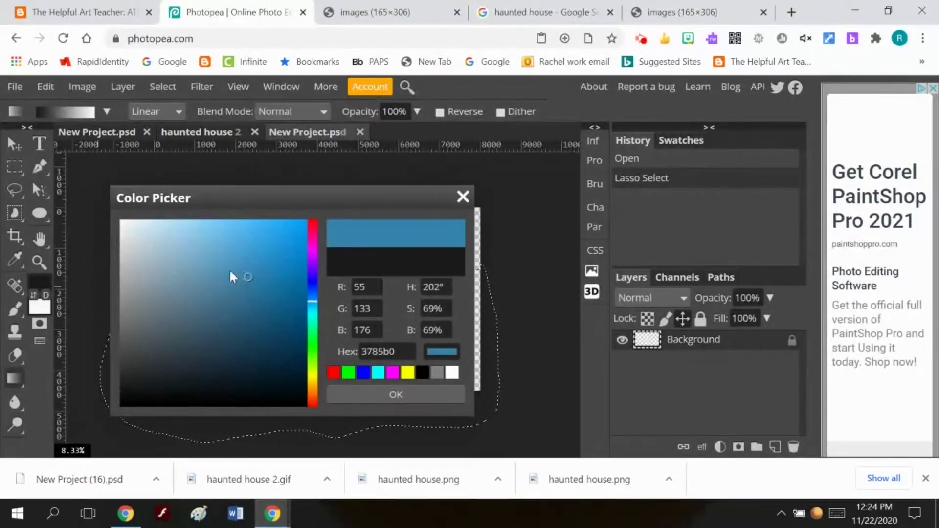
pyautogui.click(230, 271)
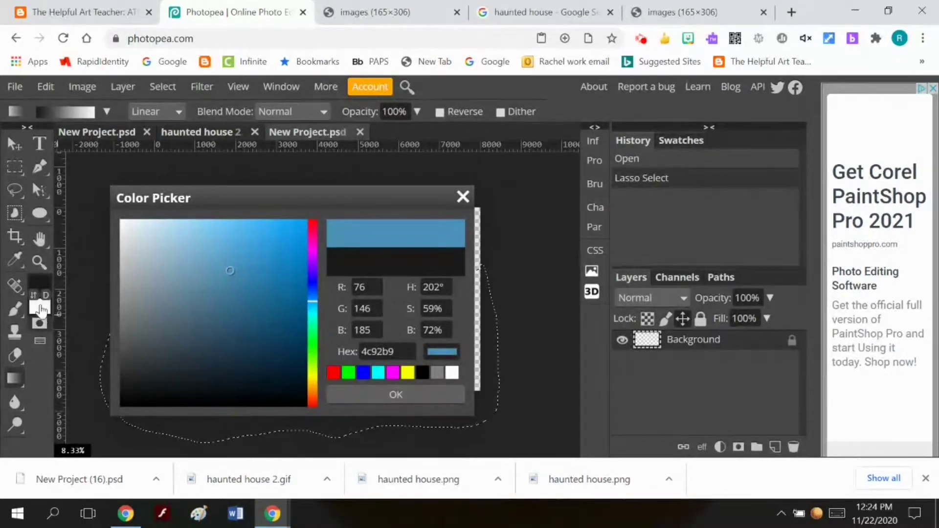
pyautogui.click(413, 394)
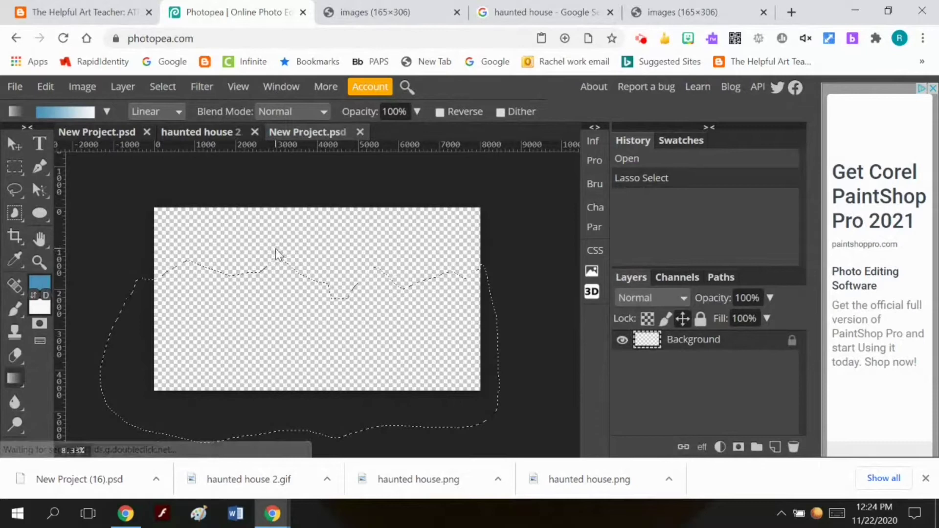
pyautogui.moveTo(275, 248); pyautogui.dragTo(288, 458)
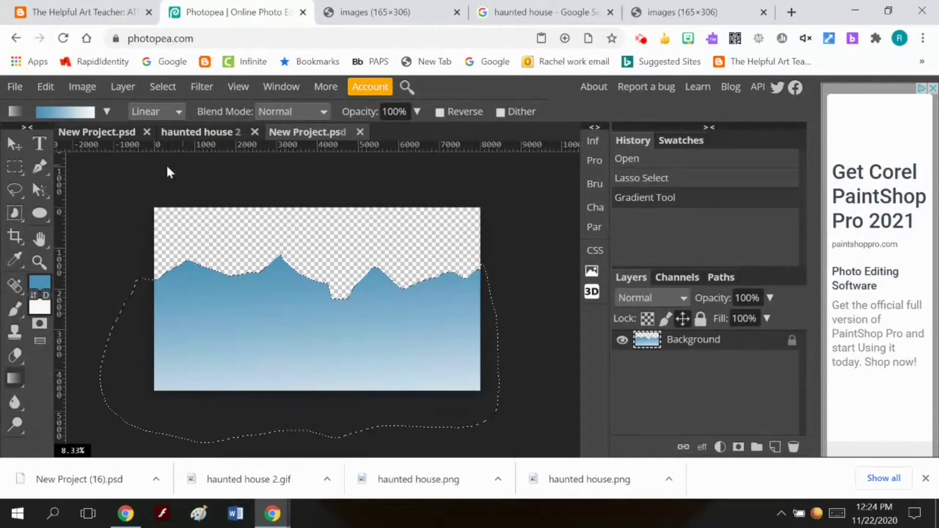
# Deselect the mountains and add a new empty Layer 1 above them
pyautogui.click(161, 87)
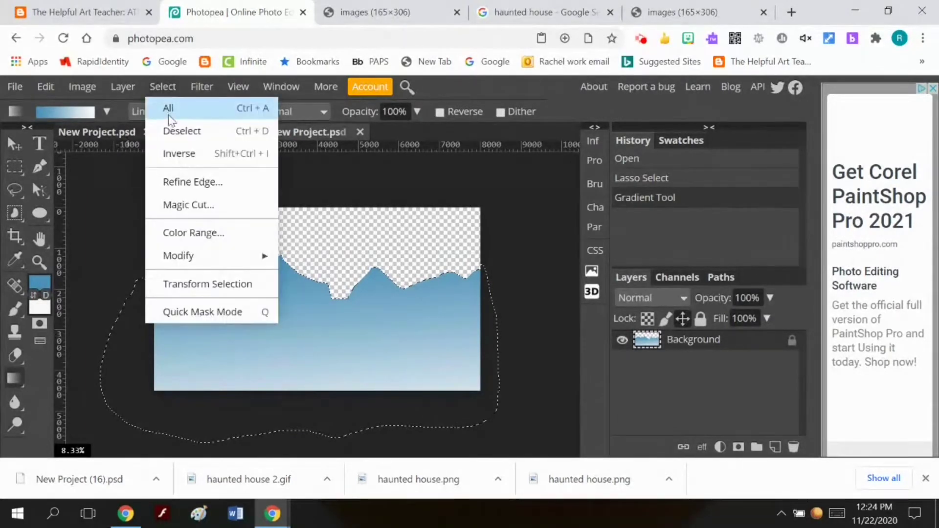
pyautogui.click(174, 131)
pyautogui.click(112, 86)
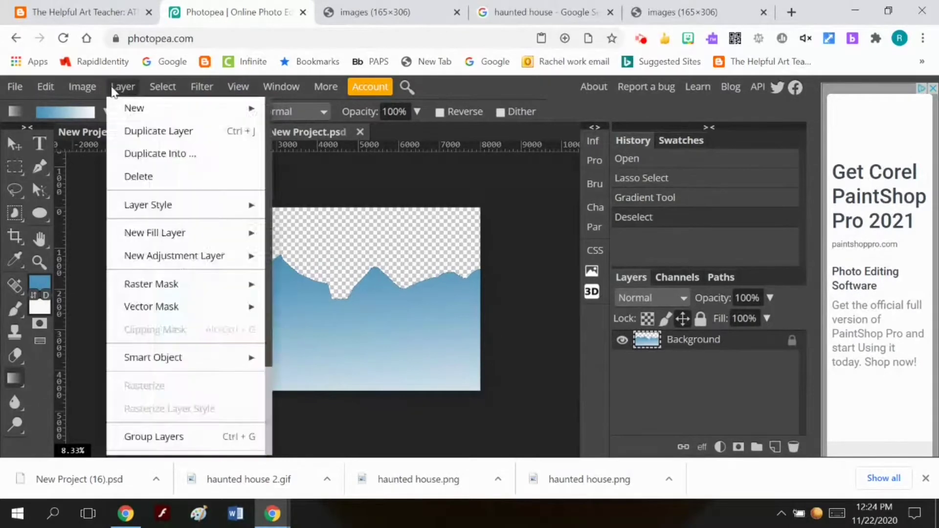
pyautogui.moveTo(139, 108)
pyautogui.click(280, 104)
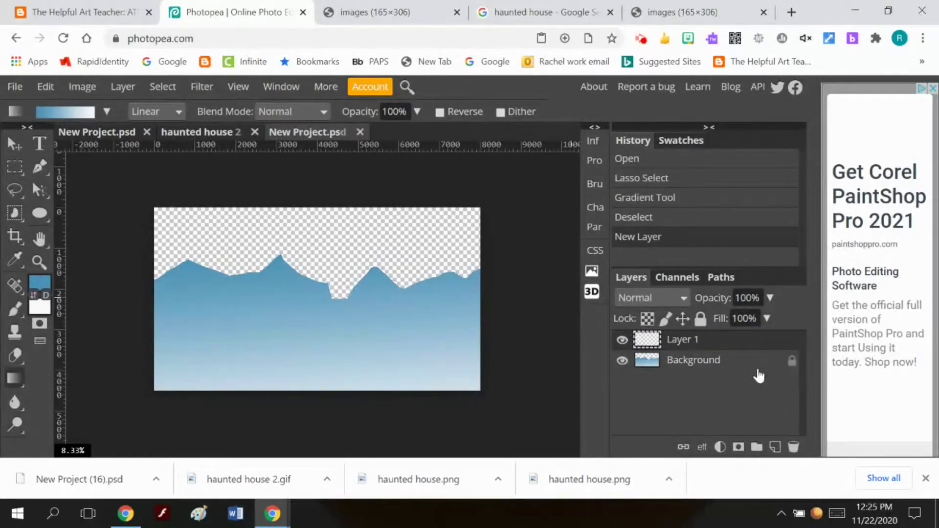
# Set the foreground colour to the darker blue 3f7593
pyautogui.click(40, 290)
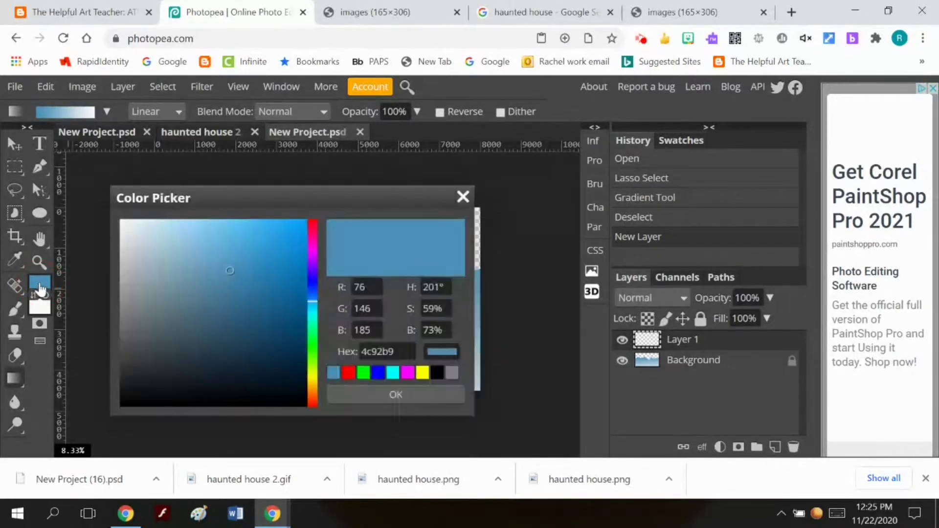
pyautogui.click(228, 289)
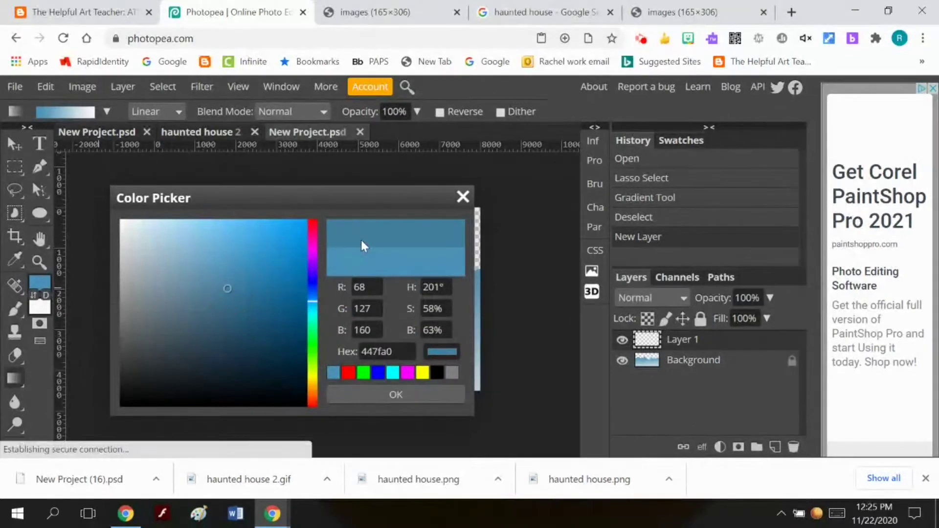
pyautogui.click(226, 297)
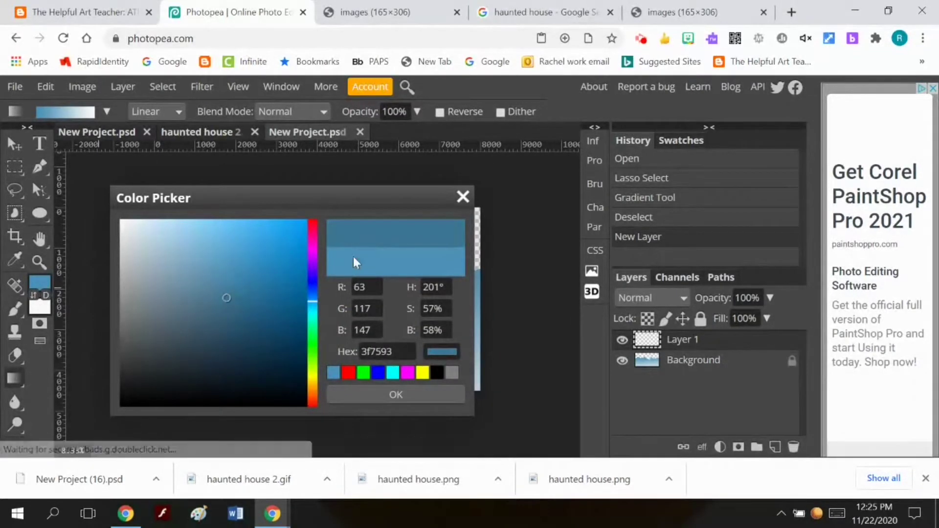
pyautogui.click(376, 392)
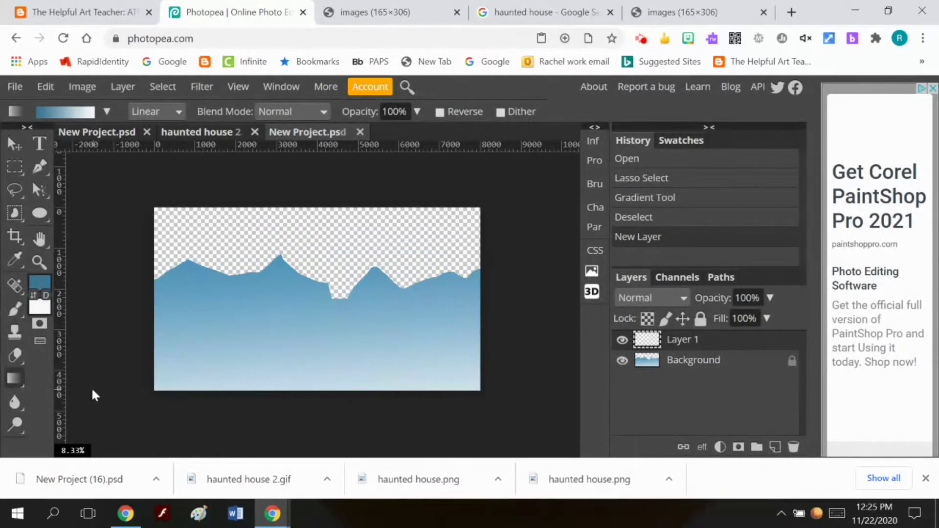
# Lasso a second, lower mountain range and shade it top to bottom with the darker blue gradient
pyautogui.click(15, 195)
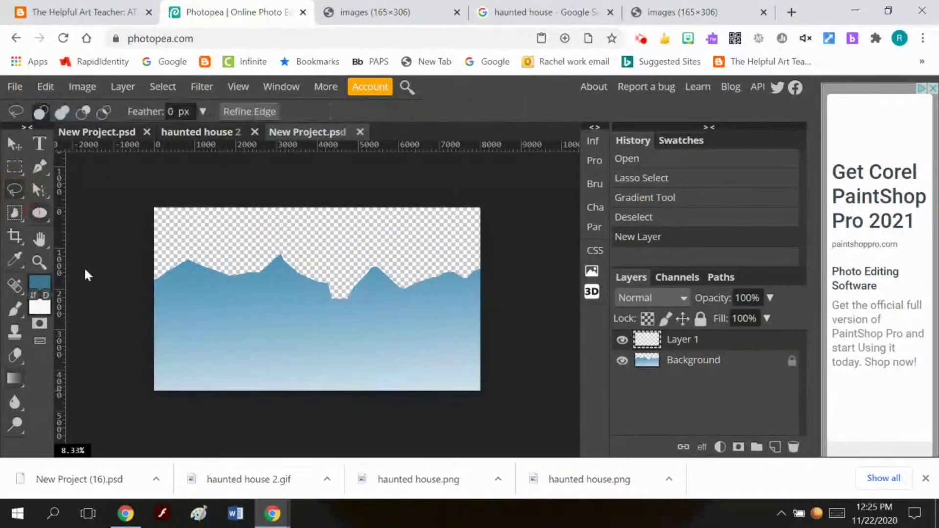
pyautogui.moveTo(158, 324)
pyautogui.mouseDown()
pyautogui.moveTo(244, 322)
pyautogui.moveTo(339, 282)
pyautogui.moveTo(402, 312)
pyautogui.moveTo(482, 320)
pyautogui.moveTo(515, 337)
pyautogui.moveTo(523, 405)
pyautogui.moveTo(499, 426)
pyautogui.moveTo(407, 439)
pyautogui.moveTo(204, 446)
pyautogui.moveTo(133, 414)
pyautogui.moveTo(118, 372)
pyautogui.moveTo(146, 323)
pyautogui.mouseUp()
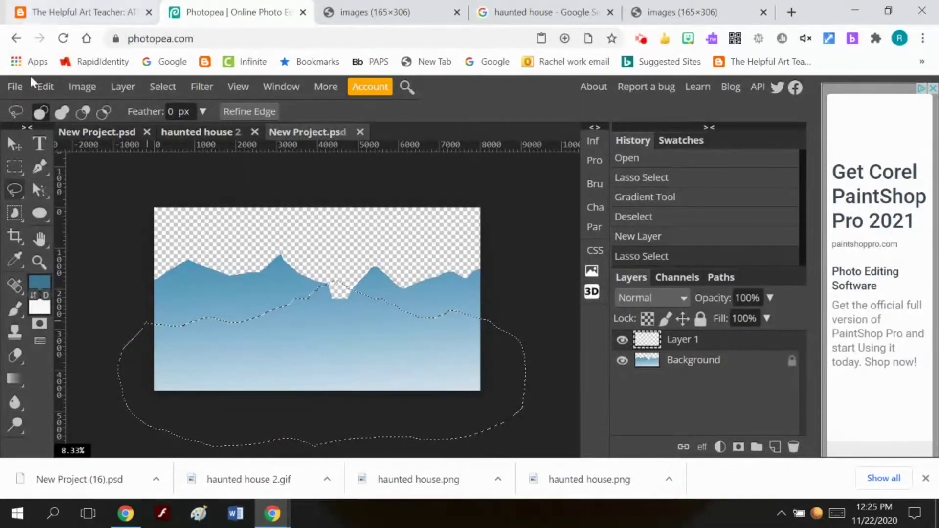
pyautogui.click(46, 86)
pyautogui.click(57, 332)
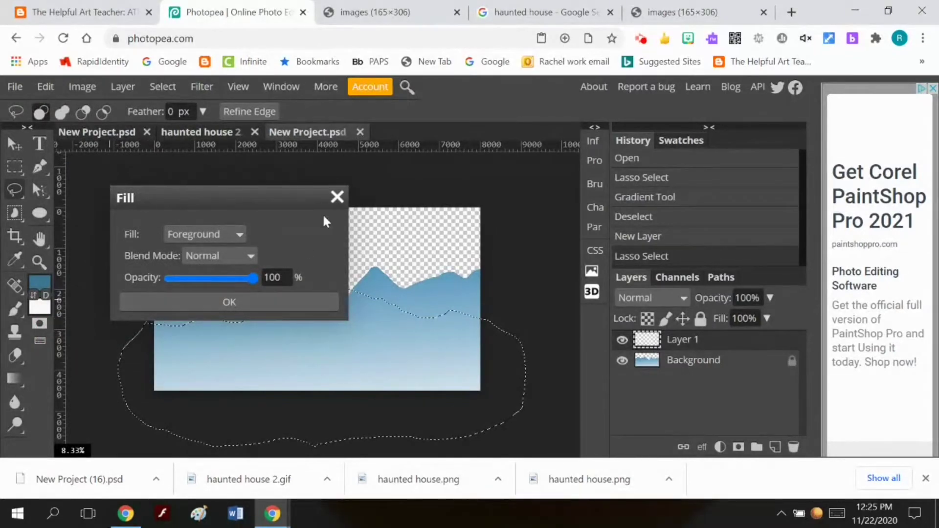
pyautogui.click(337, 197)
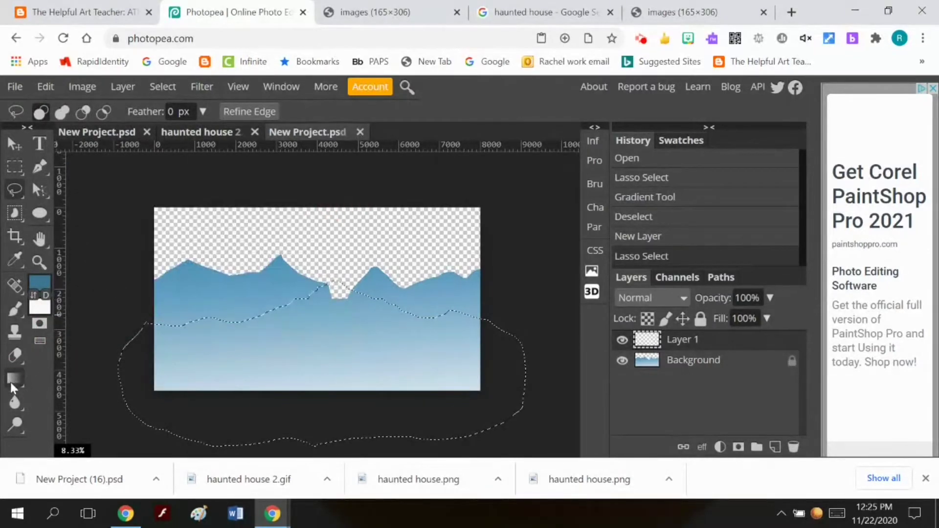
pyautogui.click(11, 382)
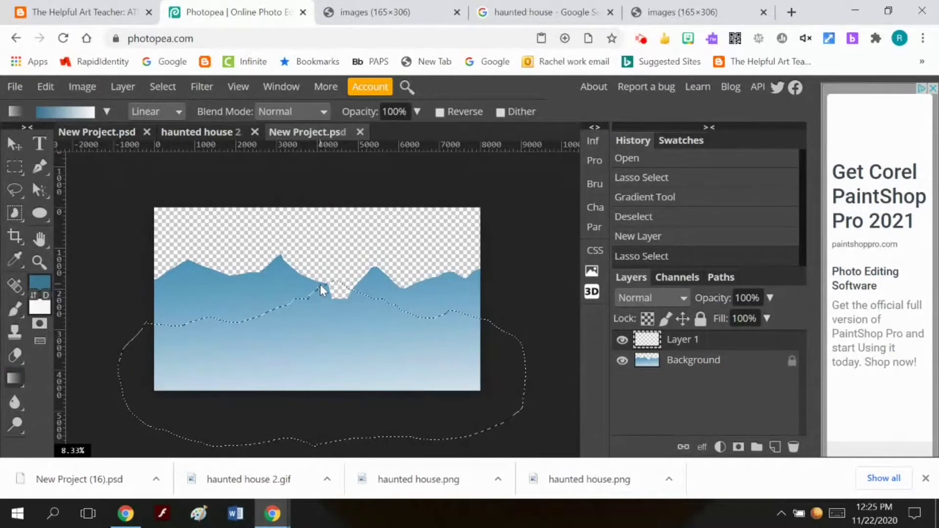
pyautogui.moveTo(320, 284); pyautogui.dragTo(332, 470)
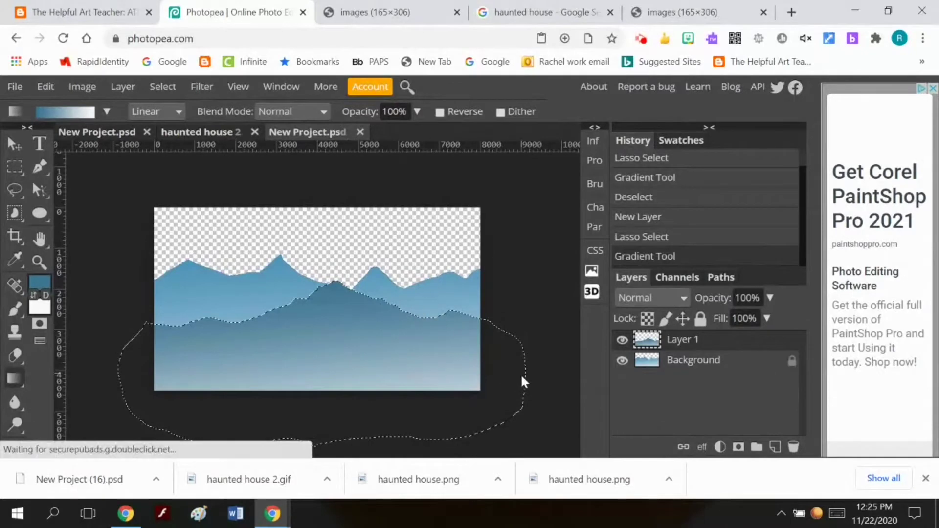
# Add new Layer 2, clear the selection, and lasso the rolling foreground hills along the bottom
pyautogui.click(133, 85)
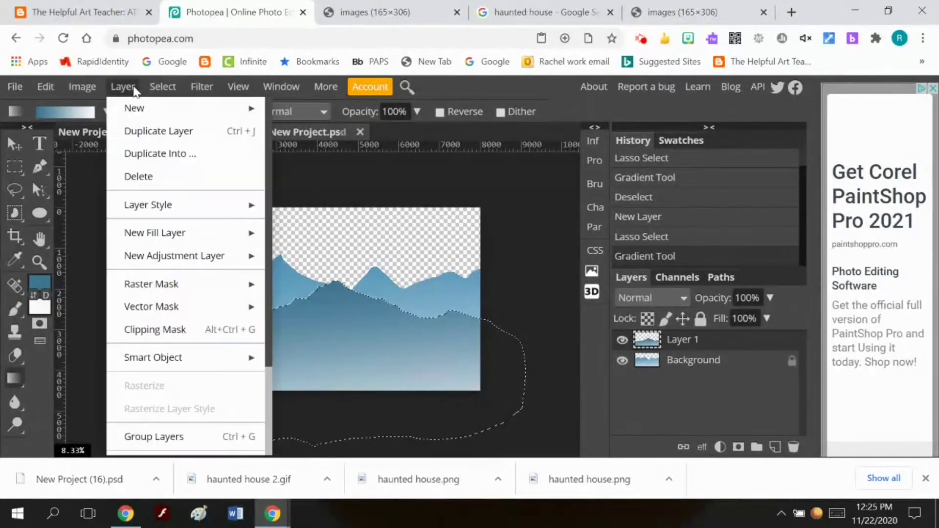
pyautogui.moveTo(142, 109)
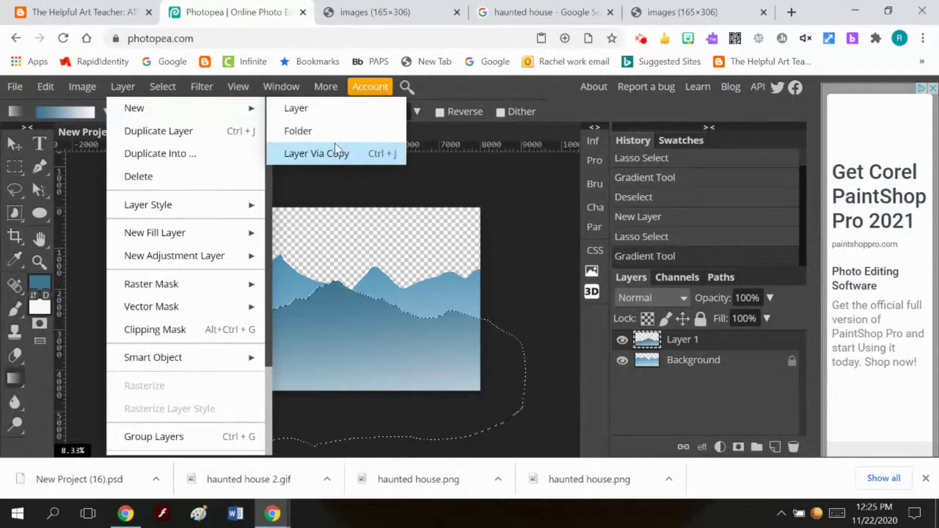
pyautogui.click(324, 110)
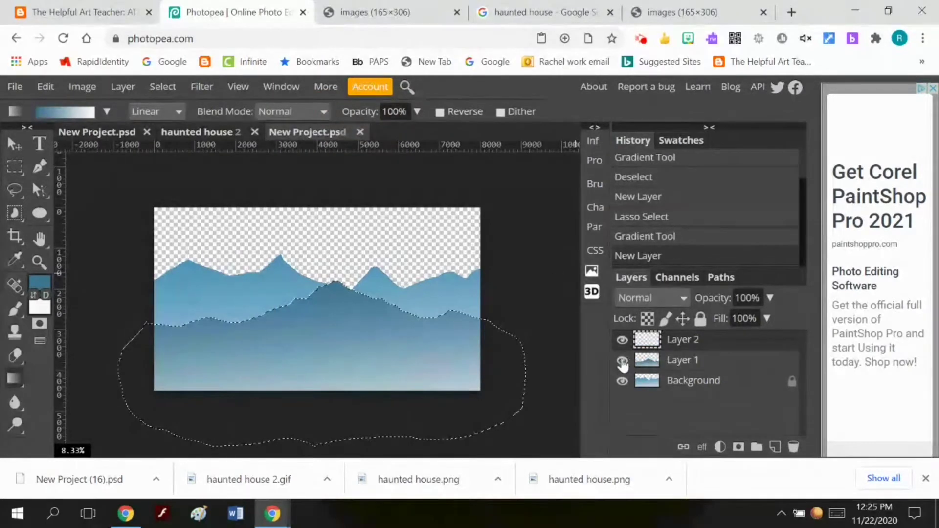
pyautogui.click(163, 87)
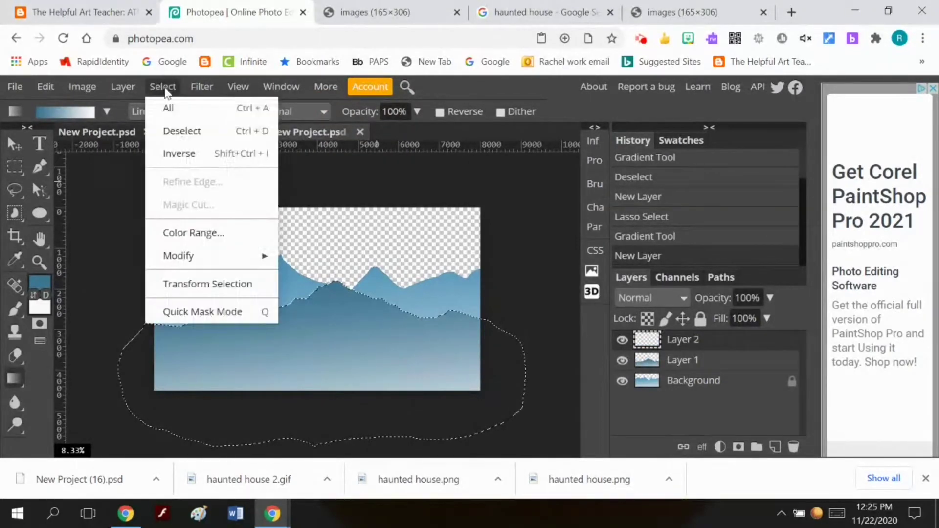
pyautogui.click(177, 131)
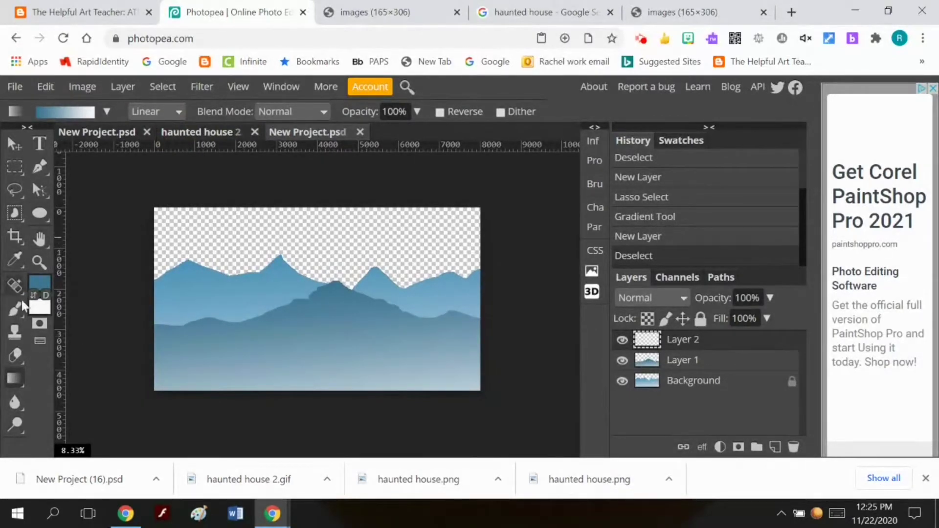
pyautogui.click(15, 192)
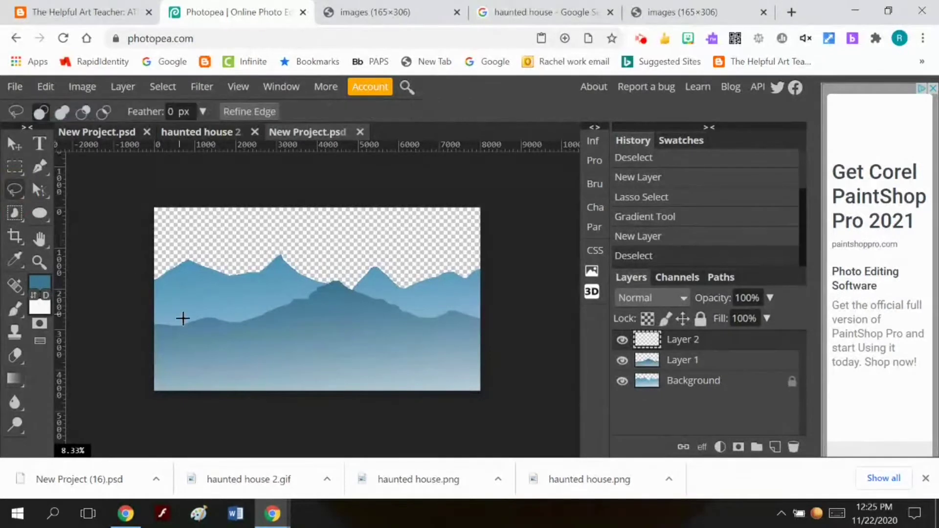
pyautogui.moveTo(149, 327)
pyautogui.mouseDown()
pyautogui.moveTo(253, 355)
pyautogui.moveTo(374, 361)
pyautogui.moveTo(490, 395)
pyautogui.moveTo(482, 416)
pyautogui.moveTo(425, 428)
pyautogui.moveTo(304, 432)
pyautogui.moveTo(143, 409)
pyautogui.moveTo(109, 372)
pyautogui.moveTo(140, 321)
pyautogui.mouseUp()
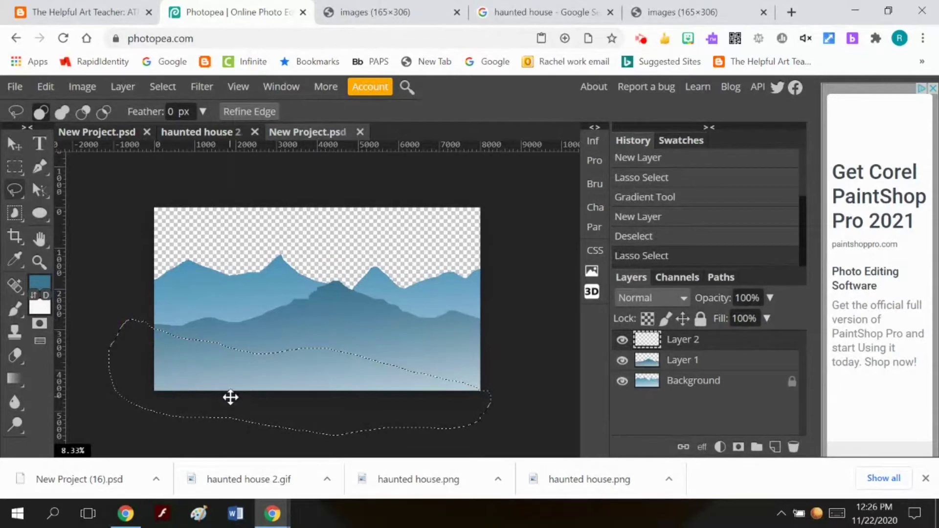
# Pick green 2b7f56 as foreground and gradient-fill the hill selection, fading lighter downward
pyautogui.click(39, 282)
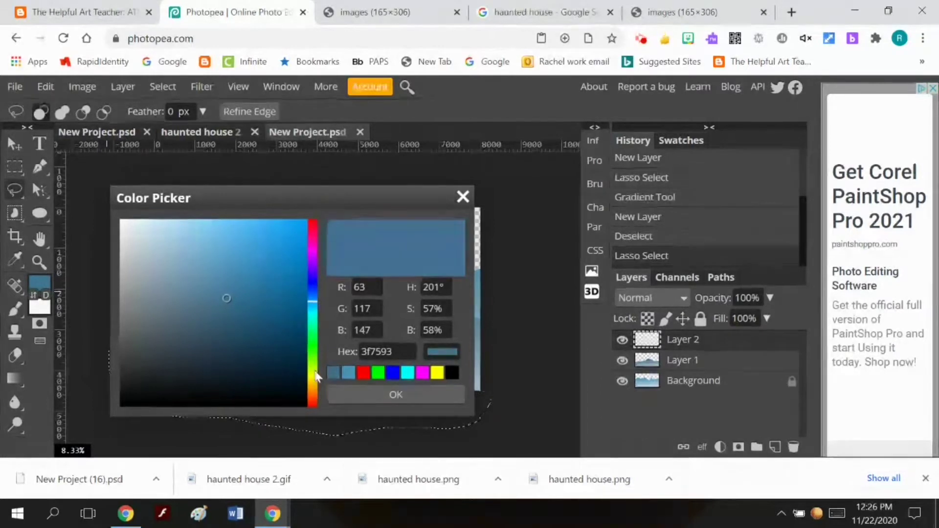
pyautogui.click(311, 330)
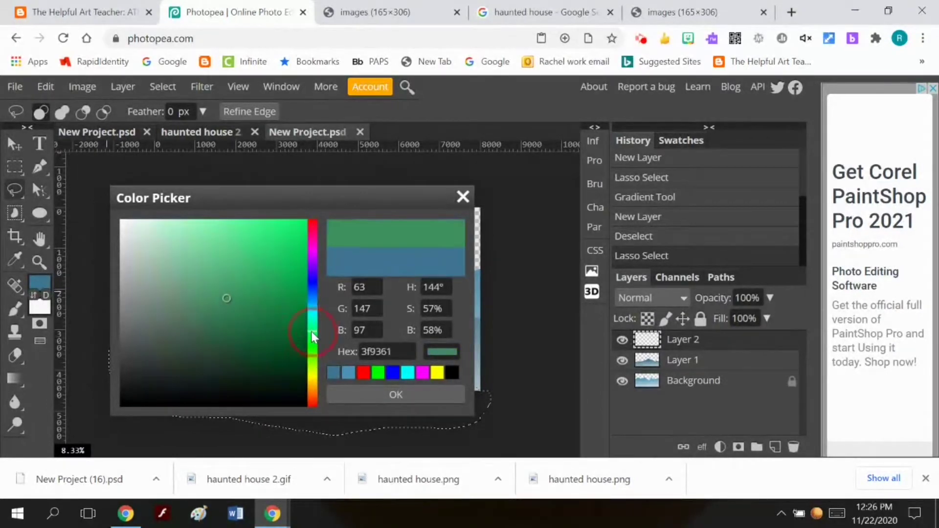
pyautogui.moveTo(312, 324); pyautogui.dragTo(311, 328)
pyautogui.click(243, 314)
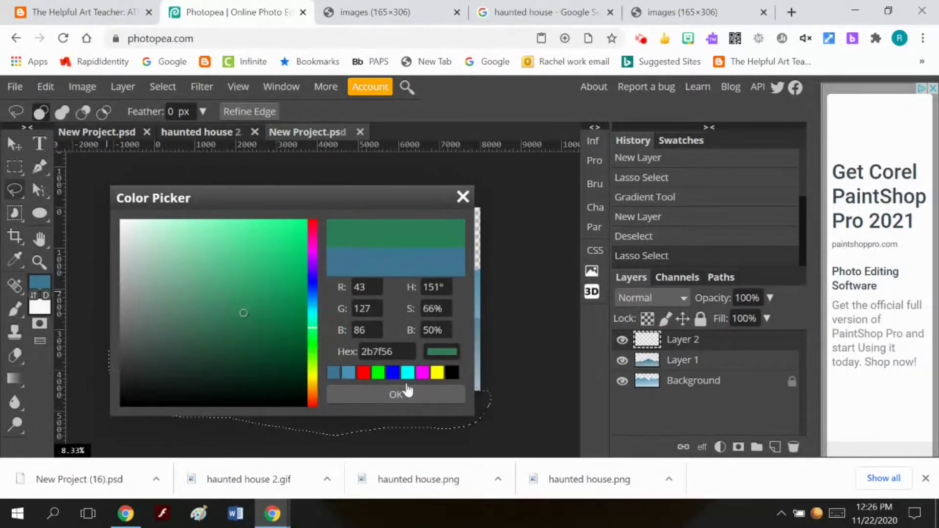
pyautogui.click(403, 395)
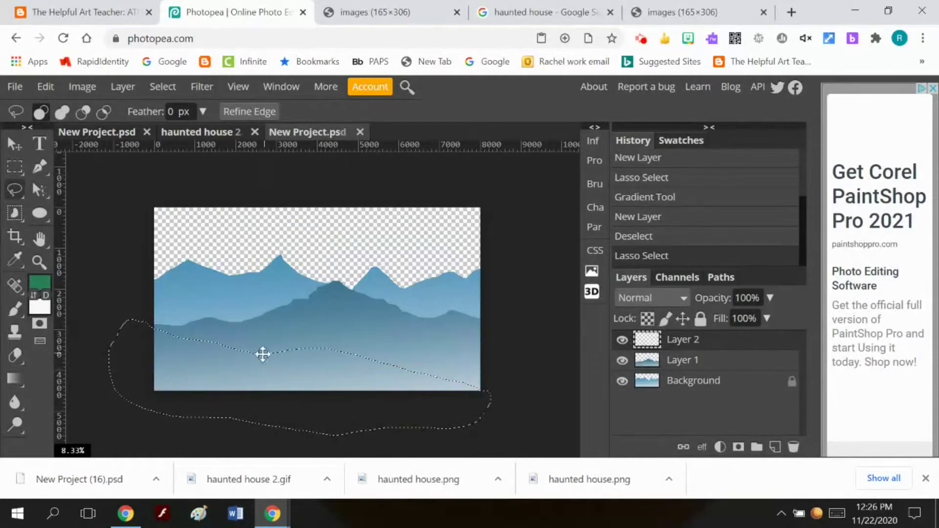
pyautogui.click(13, 379)
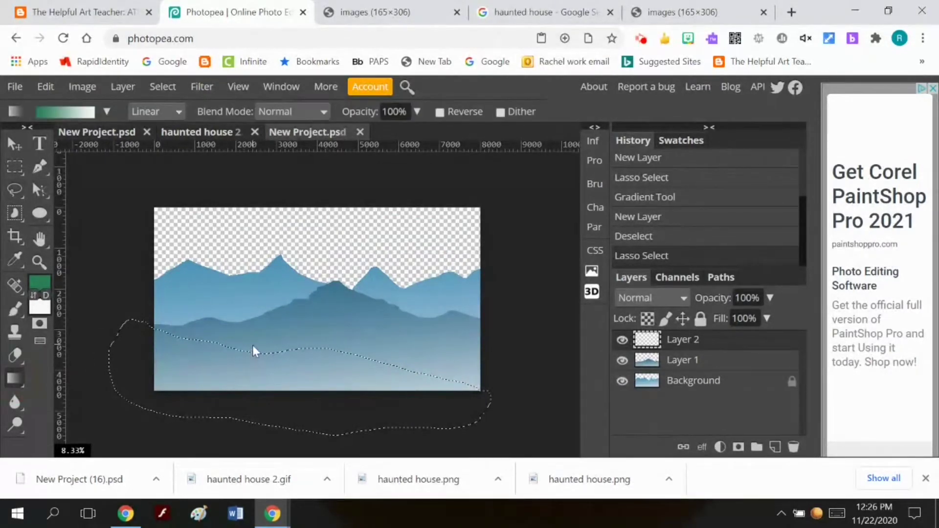
pyautogui.moveTo(254, 343); pyautogui.dragTo(251, 462)
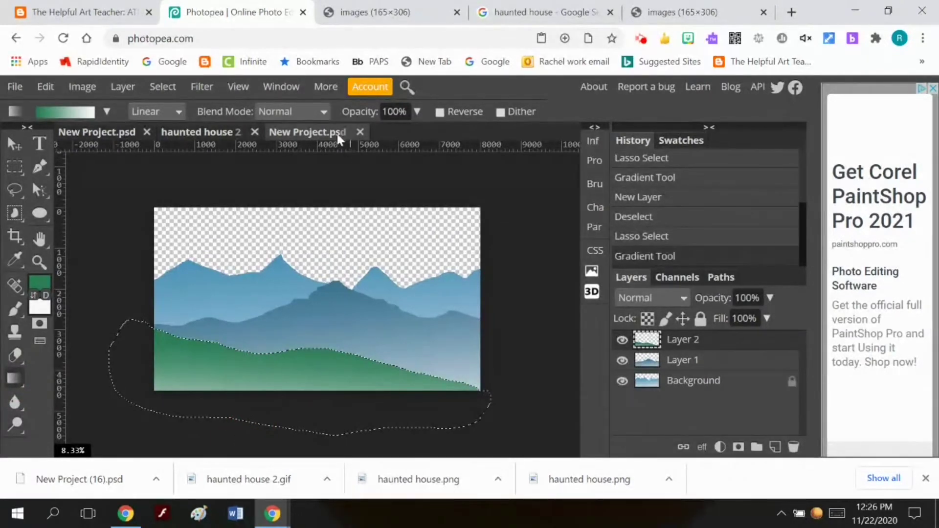
# Clear the selection outline around the green foreground hill on Layer 2
pyautogui.click(173, 85)
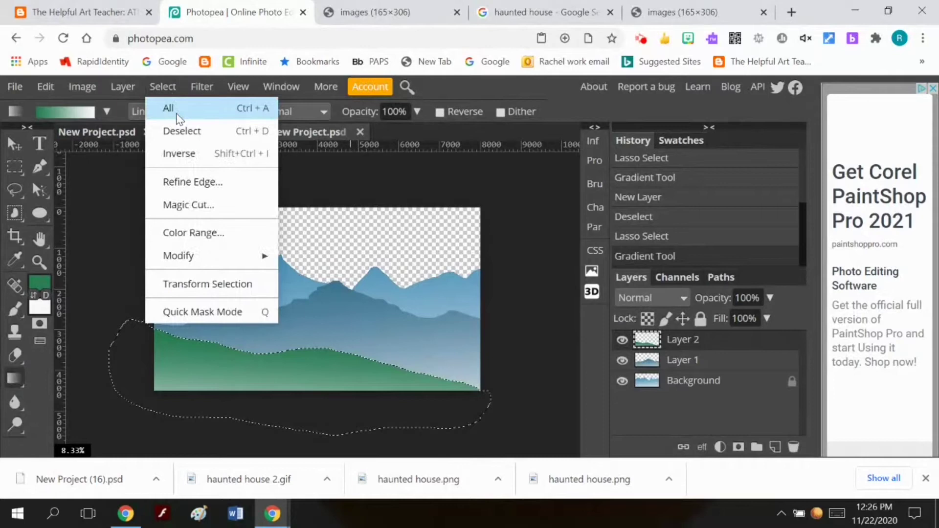
pyautogui.click(178, 130)
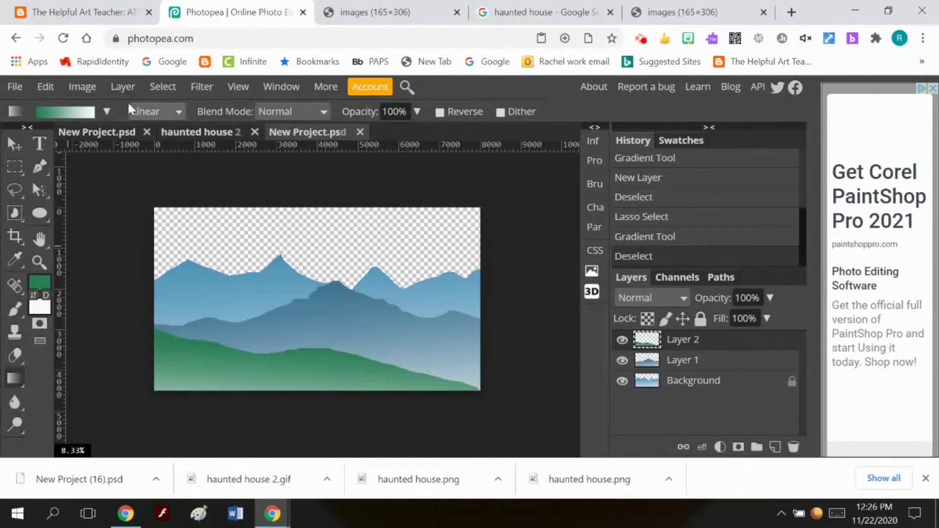
# Apply Hue/Saturation with Hue 7, Saturation -62, Lightness -38 to mute the green hills
pyautogui.click(83, 87)
pyautogui.moveTo(108, 108)
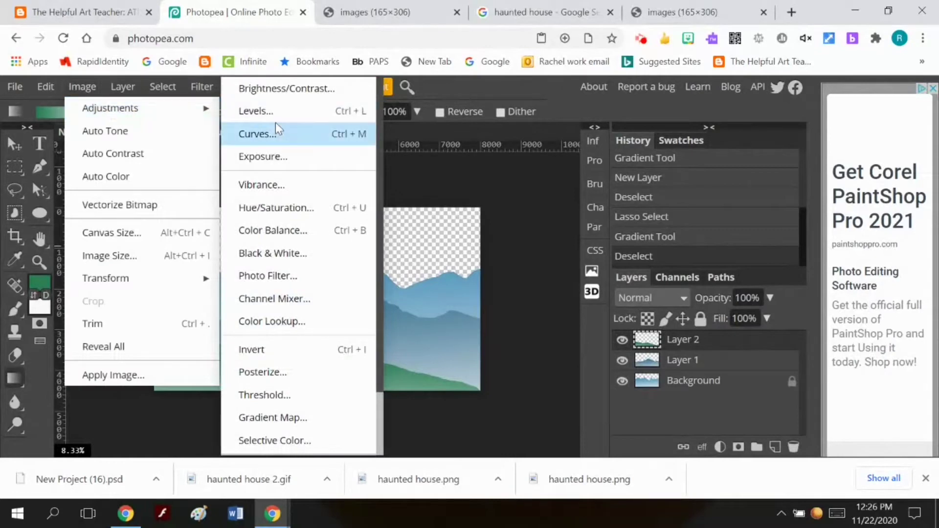
pyautogui.click(282, 209)
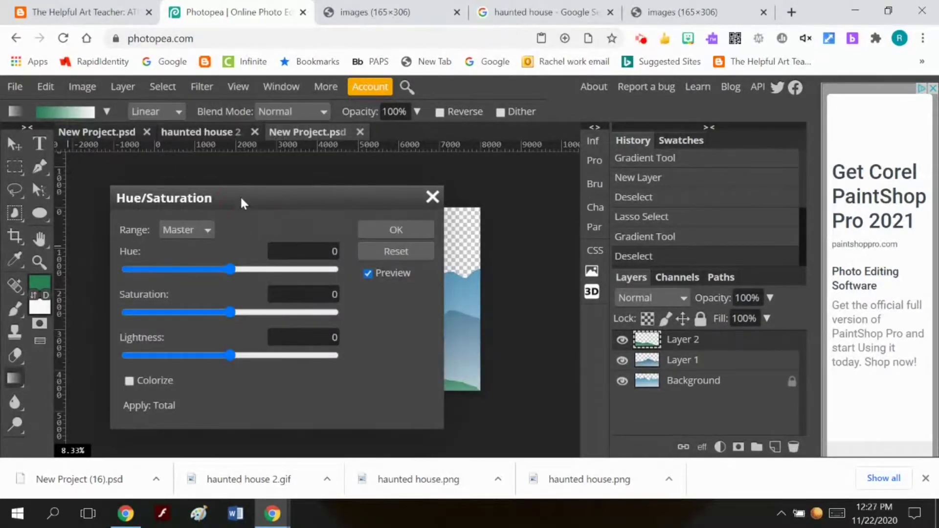
pyautogui.moveTo(244, 203); pyautogui.dragTo(660, 151)
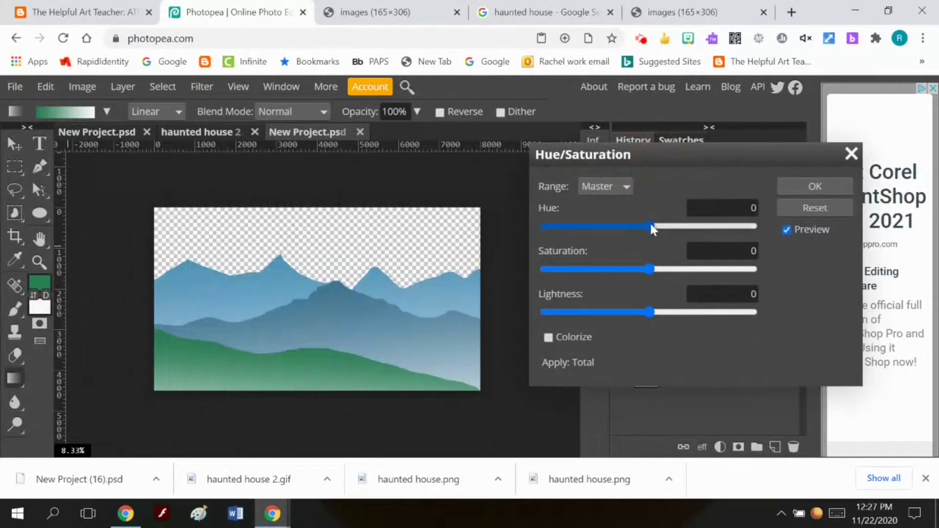
pyautogui.moveTo(650, 226); pyautogui.dragTo(709, 269)
pyautogui.moveTo(617, 277); pyautogui.dragTo(558, 274)
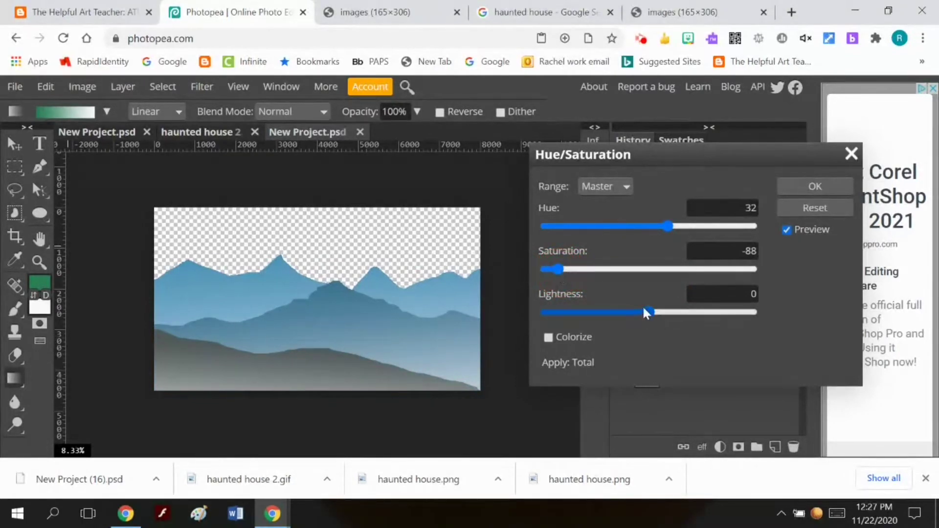
pyautogui.moveTo(647, 312); pyautogui.dragTo(610, 316)
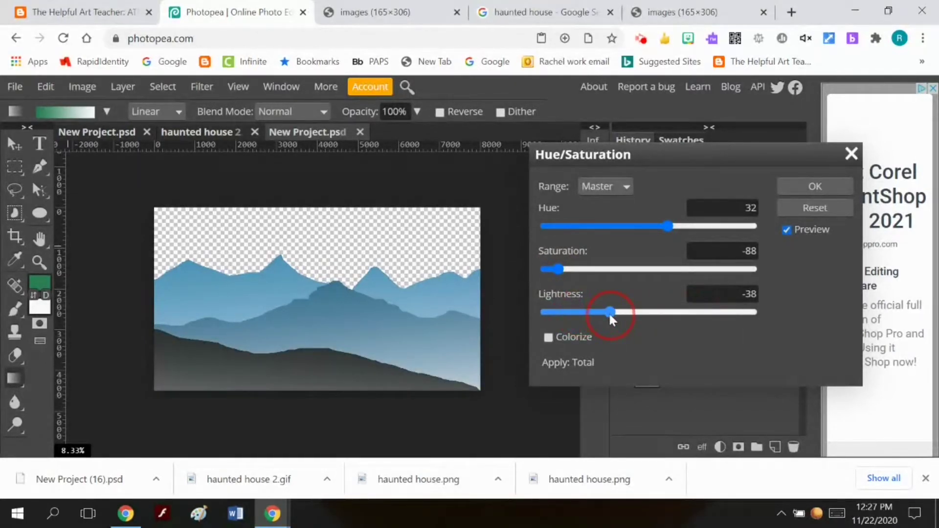
pyautogui.click(557, 270)
pyautogui.moveTo(567, 272); pyautogui.dragTo(568, 271)
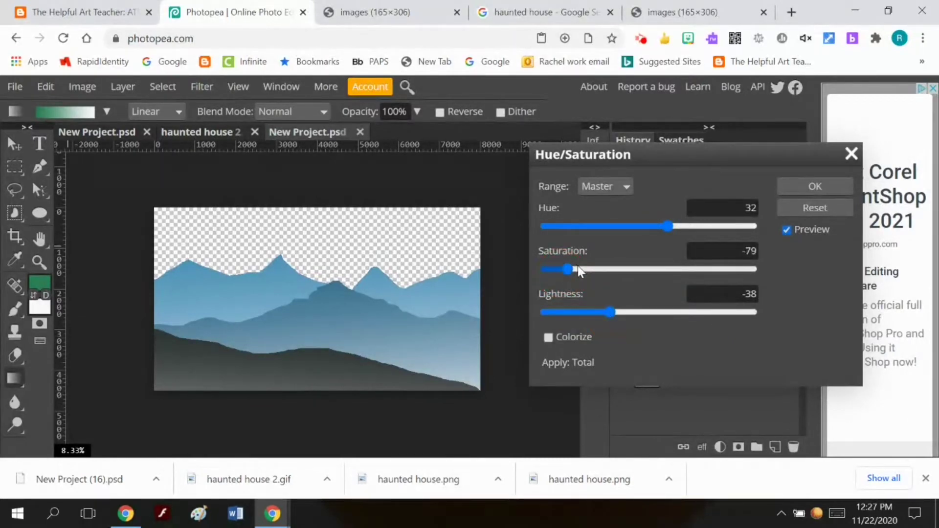
pyautogui.click(586, 270)
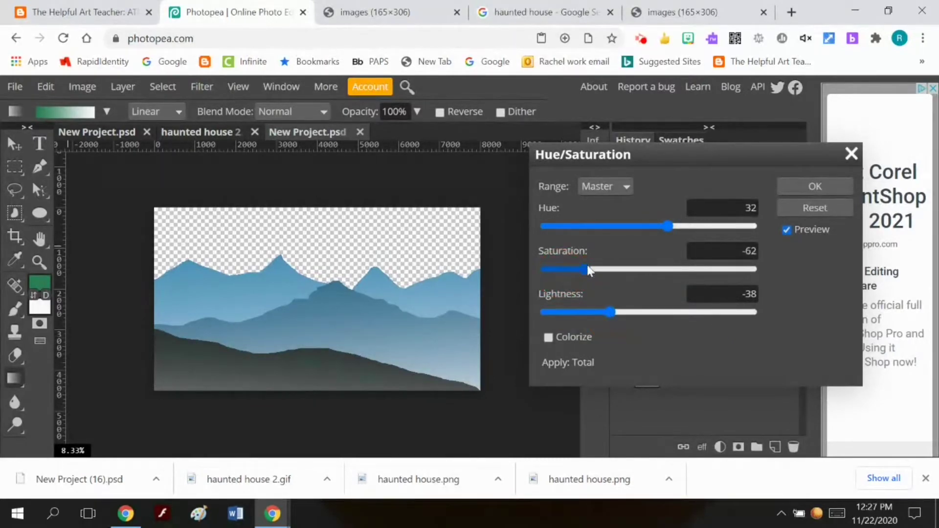
pyautogui.click(671, 225)
pyautogui.moveTo(671, 223); pyautogui.dragTo(652, 233)
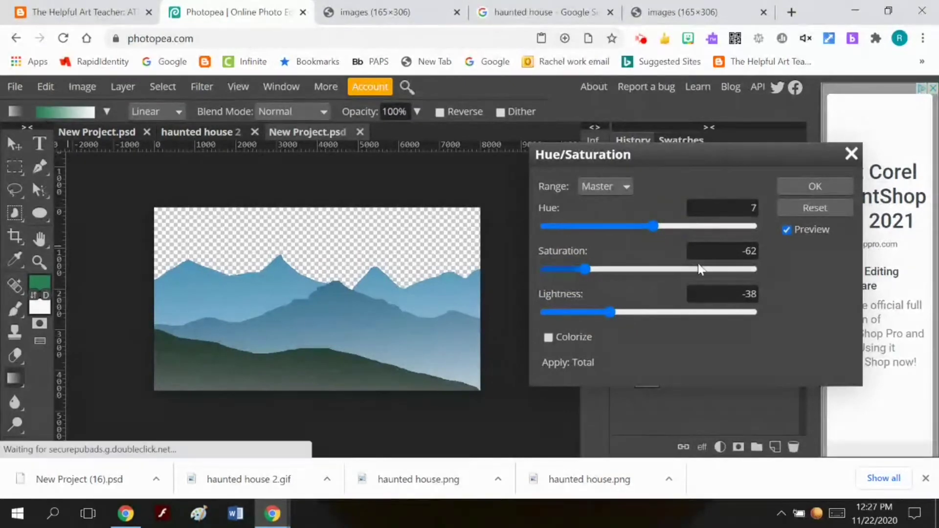
pyautogui.click(799, 189)
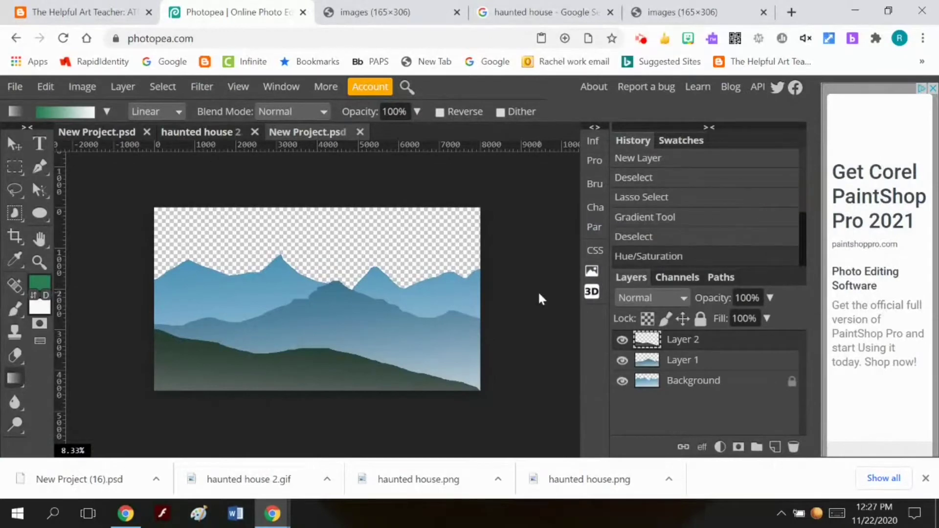
# Unlock the Background layer, add a new empty Layer 3 and move it to the bottom of the stack
pyautogui.click(792, 382)
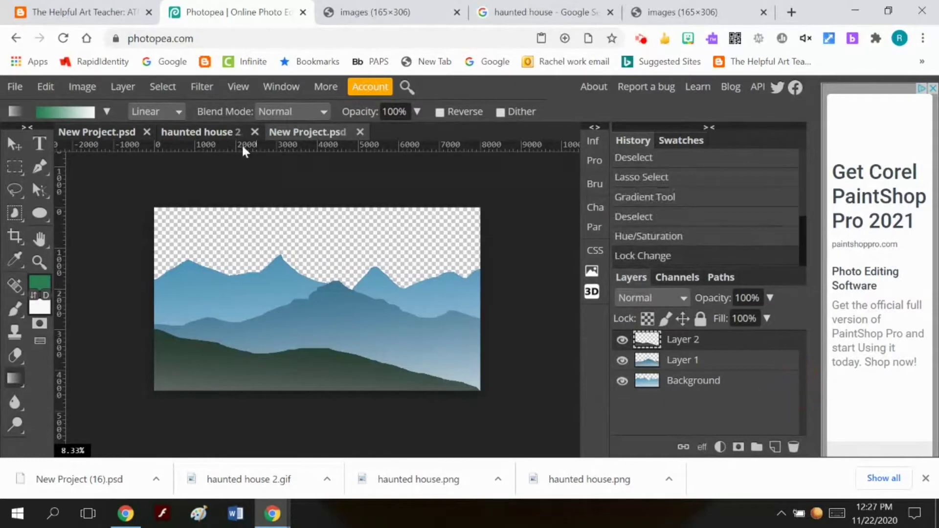
pyautogui.click(122, 88)
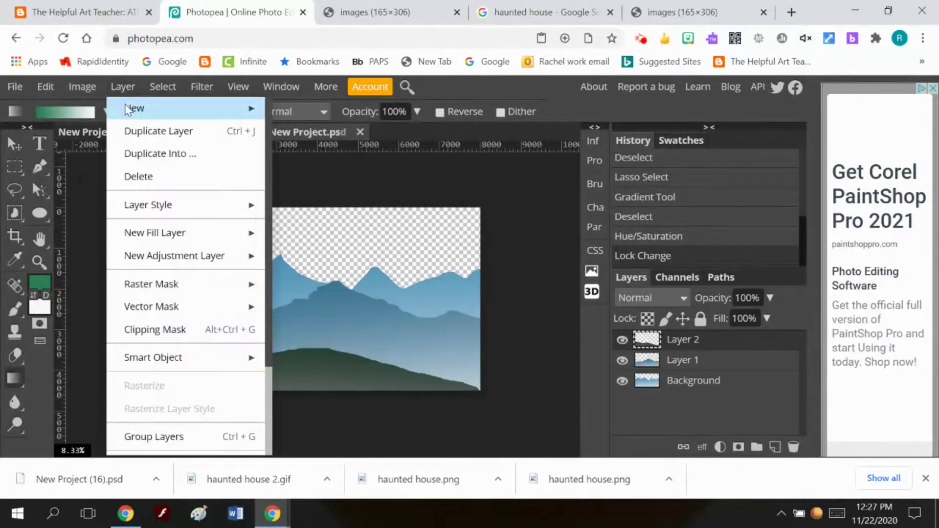
pyautogui.moveTo(128, 109)
pyautogui.click(299, 107)
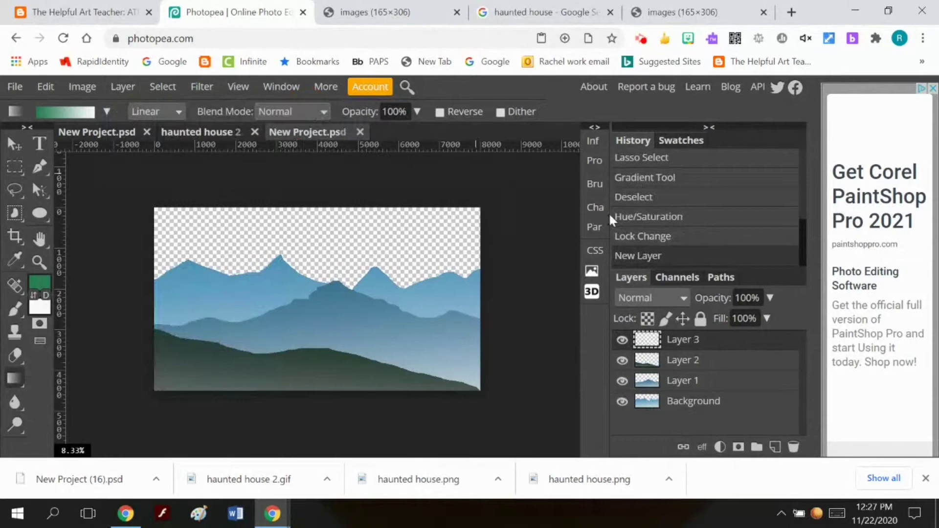
pyautogui.moveTo(730, 342); pyautogui.dragTo(714, 417)
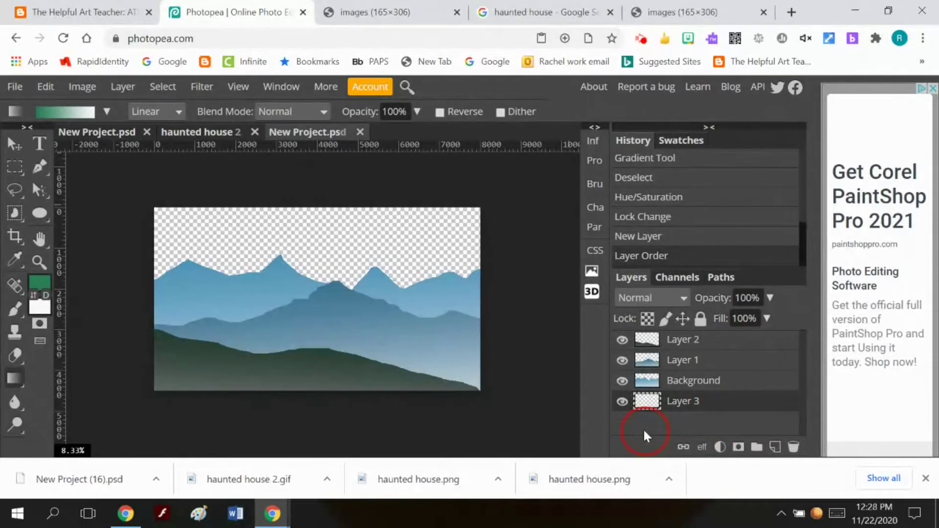
# Set the foreground colour to the dusky blue #454576
pyautogui.click(40, 282)
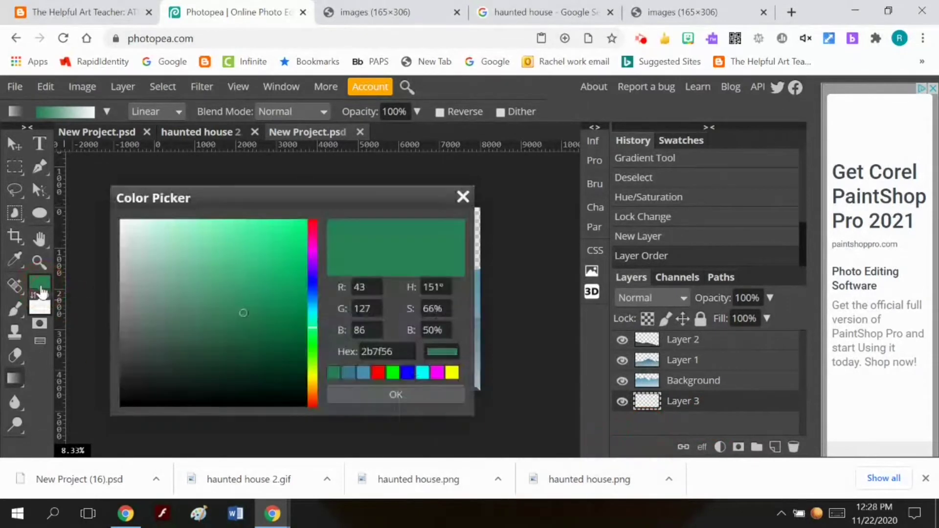
pyautogui.click(407, 373)
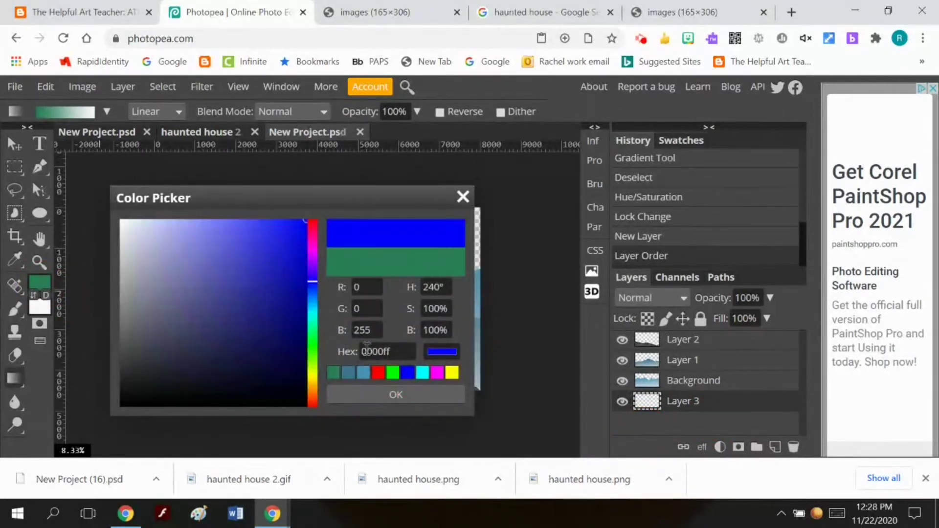
pyautogui.click(272, 317)
pyautogui.click(259, 313)
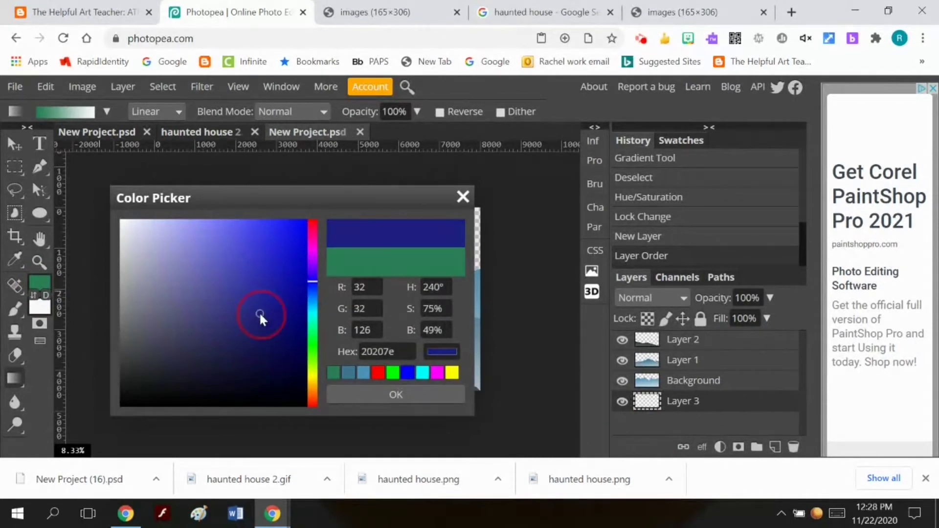
pyautogui.click(235, 305)
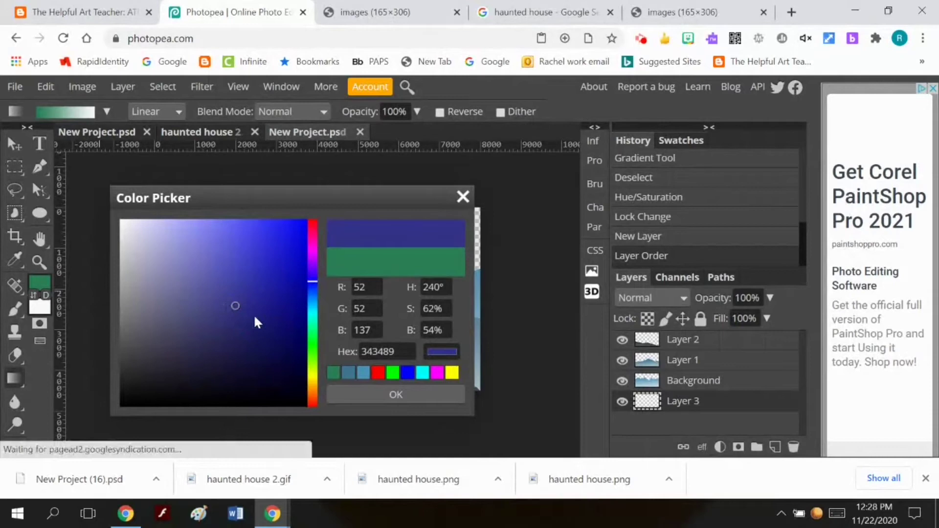
pyautogui.click(254, 314)
pyautogui.click(229, 304)
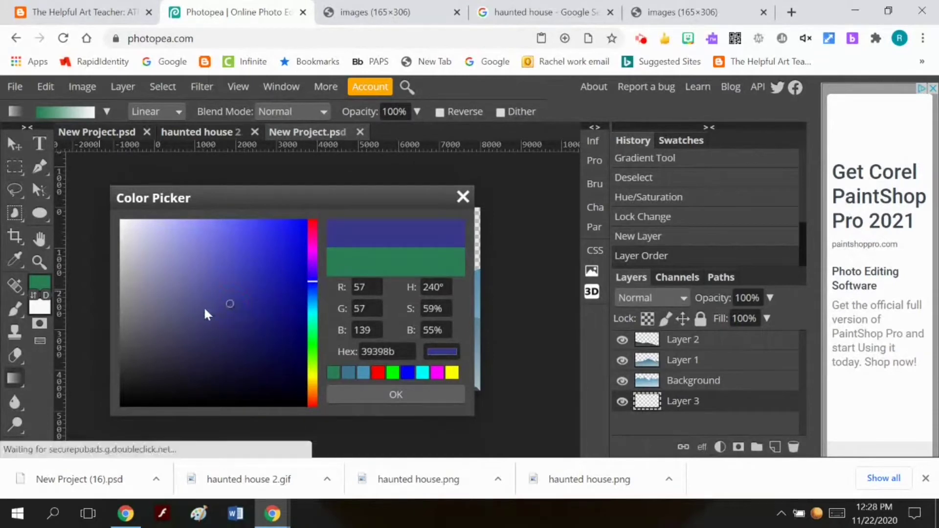
pyautogui.click(202, 314)
pyautogui.click(196, 319)
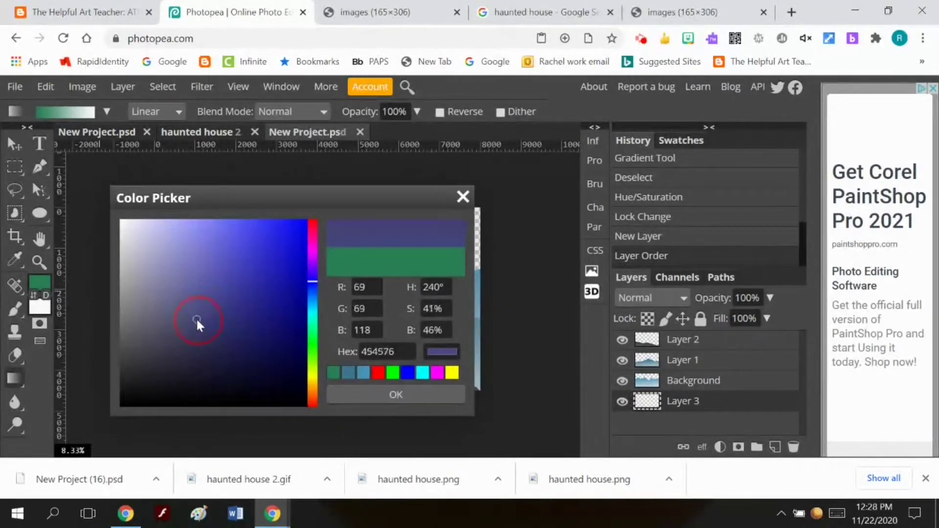
pyautogui.click(391, 391)
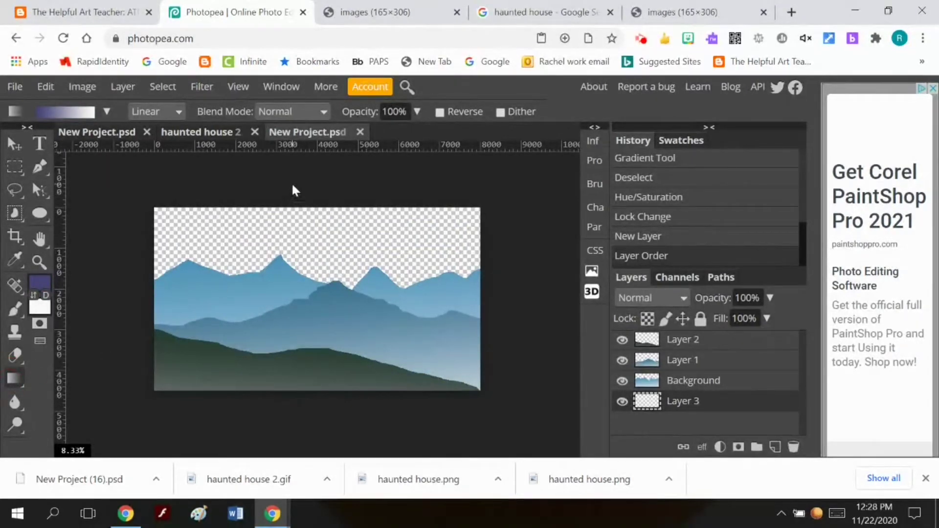
# Drag a top-to-bottom purple-blue sky gradient across Layer 3, redoing it once, with Layer 3 left active
pyautogui.moveTo(295, 167); pyautogui.dragTo(298, 421)
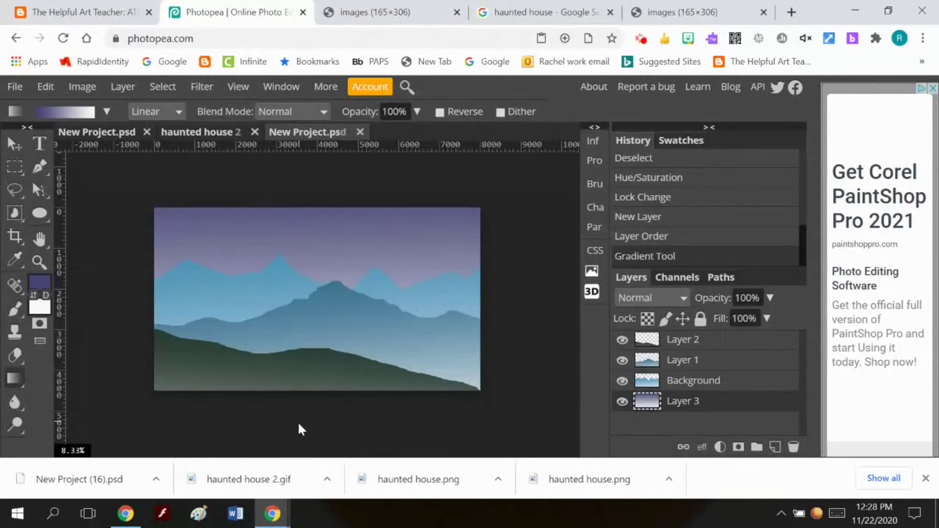
pyautogui.moveTo(317, 192); pyautogui.dragTo(324, 412)
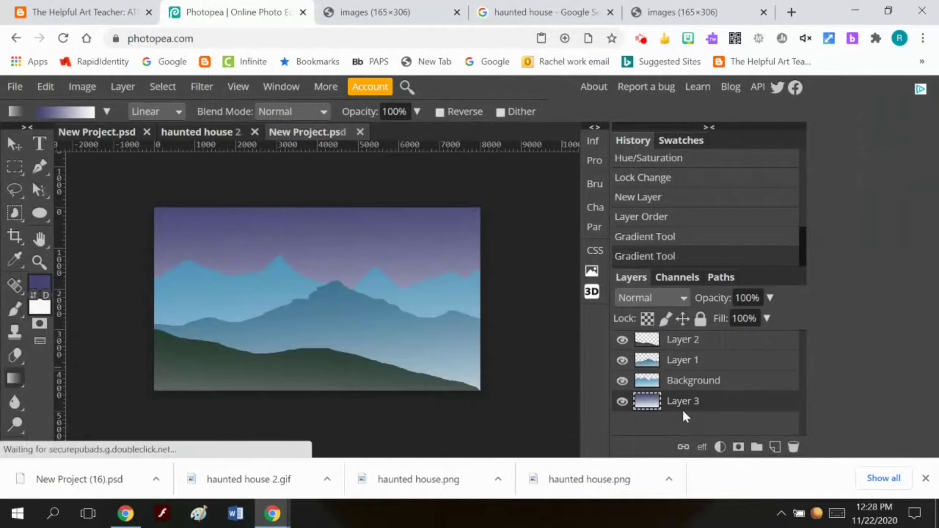
pyautogui.click(695, 344)
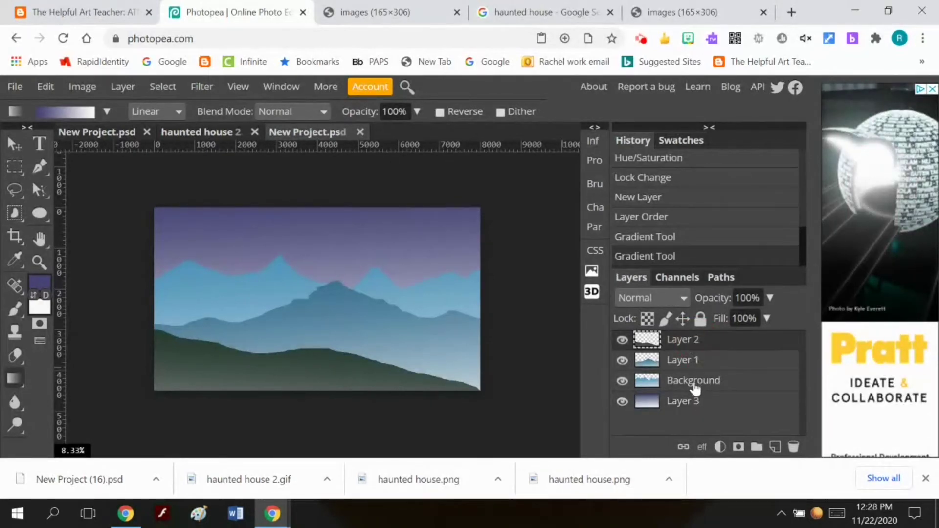
pyautogui.click(687, 406)
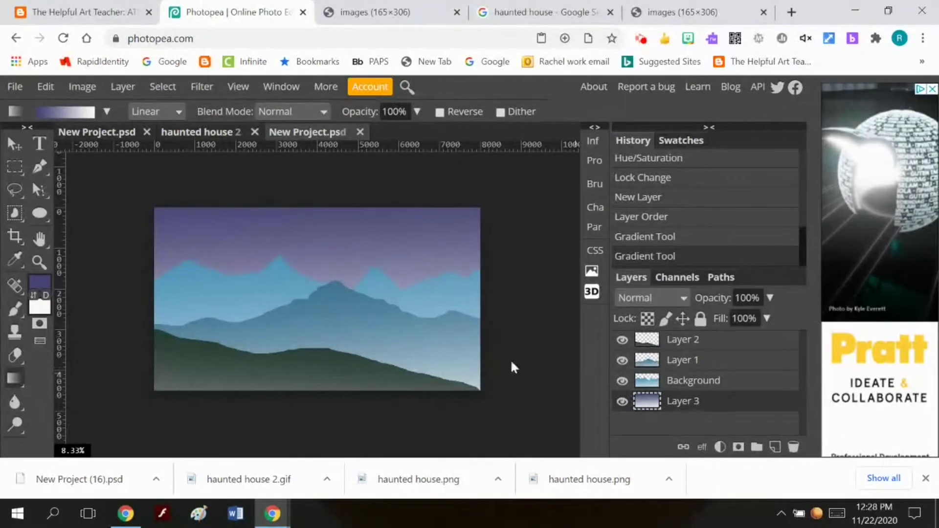
# Set the Ellipse tool to white fill and no stroke, then draw a small moon circle in the upper-left sky
pyautogui.click(40, 213)
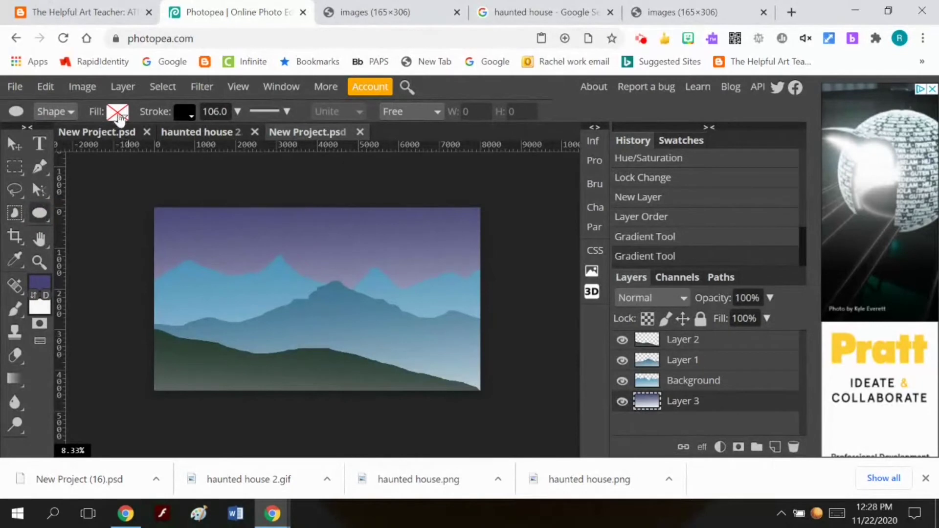
pyautogui.click(118, 113)
pyautogui.click(182, 142)
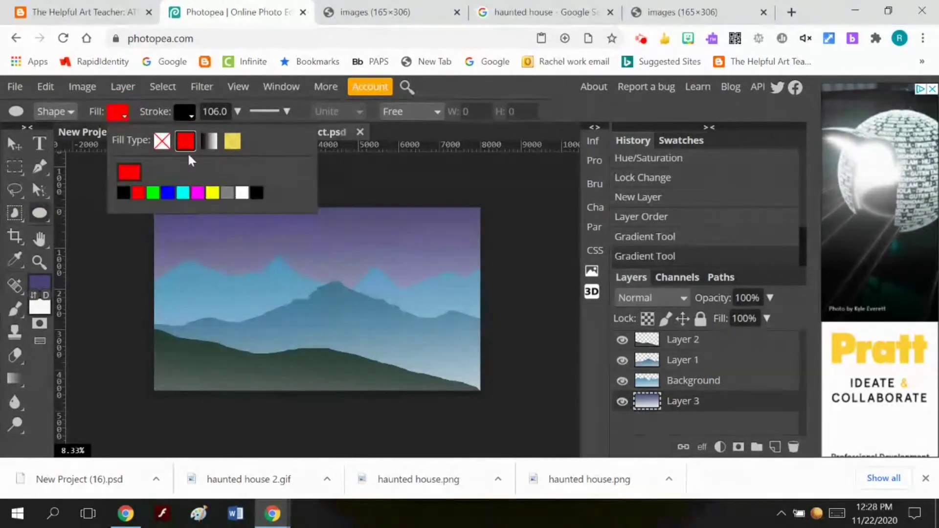
pyautogui.click(241, 192)
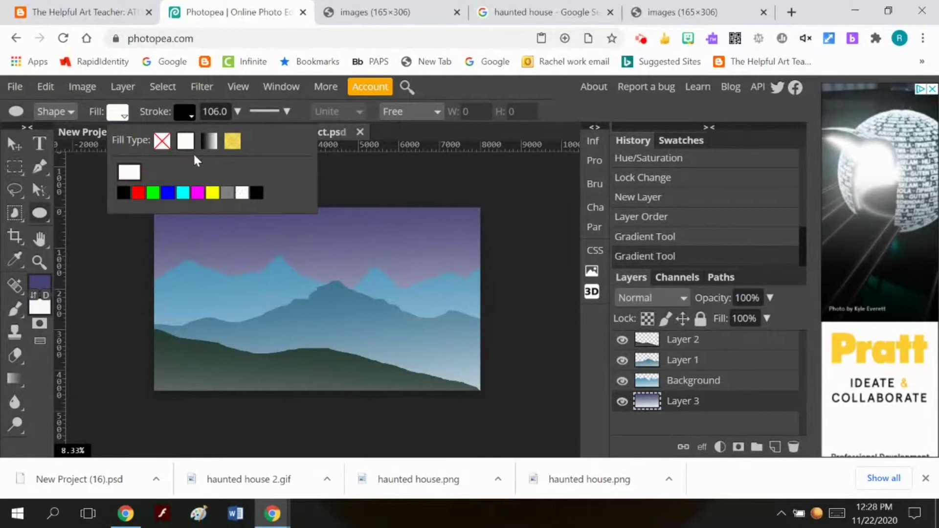
pyautogui.click(184, 113)
pyautogui.click(184, 112)
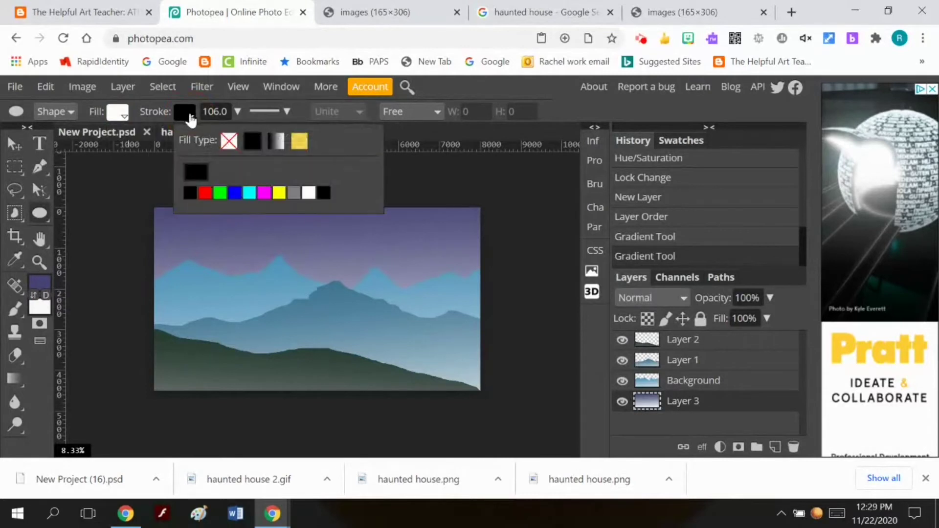
pyautogui.click(229, 142)
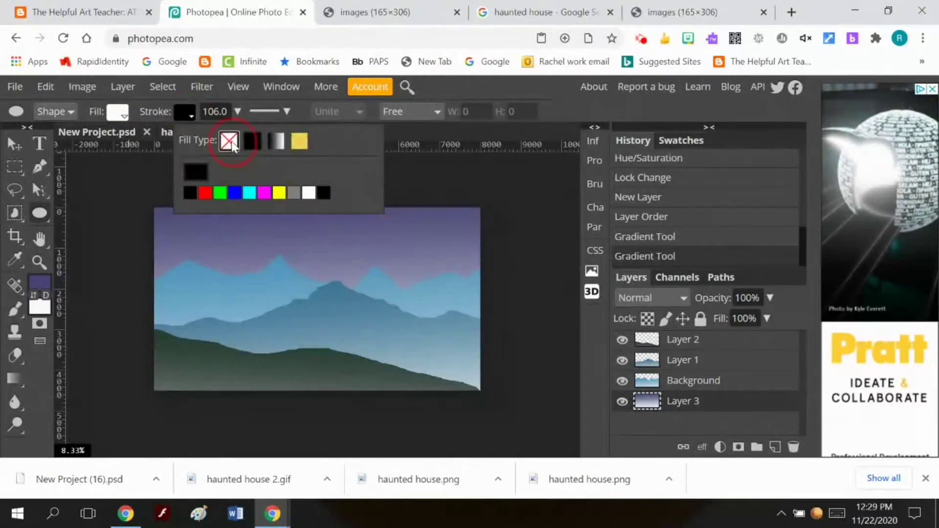
pyautogui.click(116, 168)
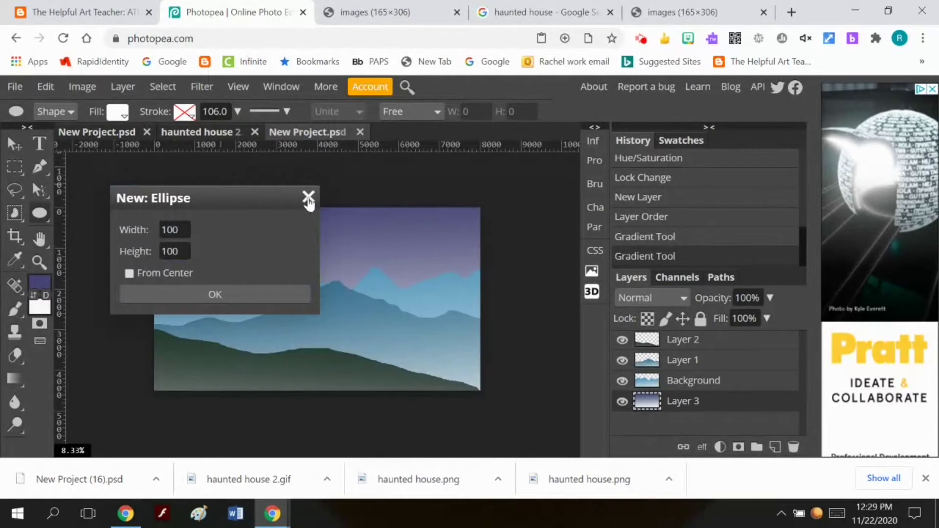
pyautogui.click(308, 198)
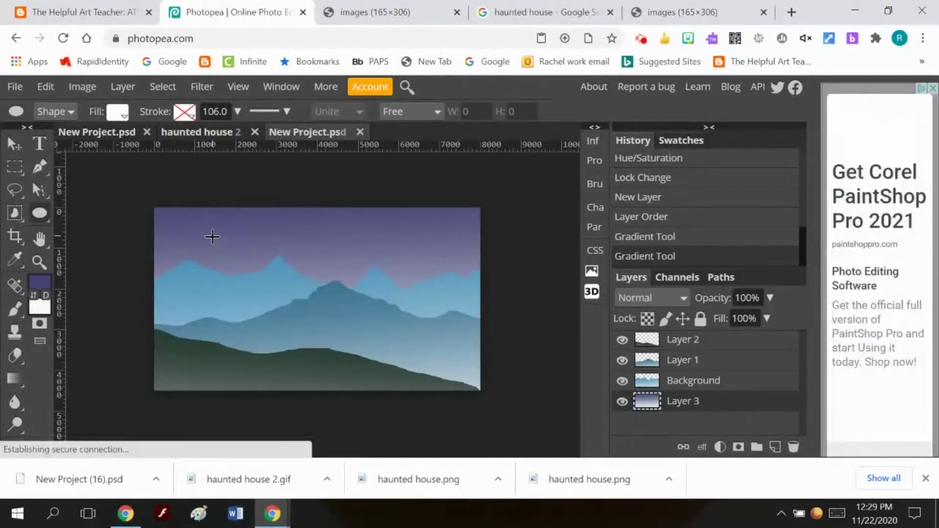
pyautogui.moveTo(215, 237); pyautogui.dragTo(232, 258)
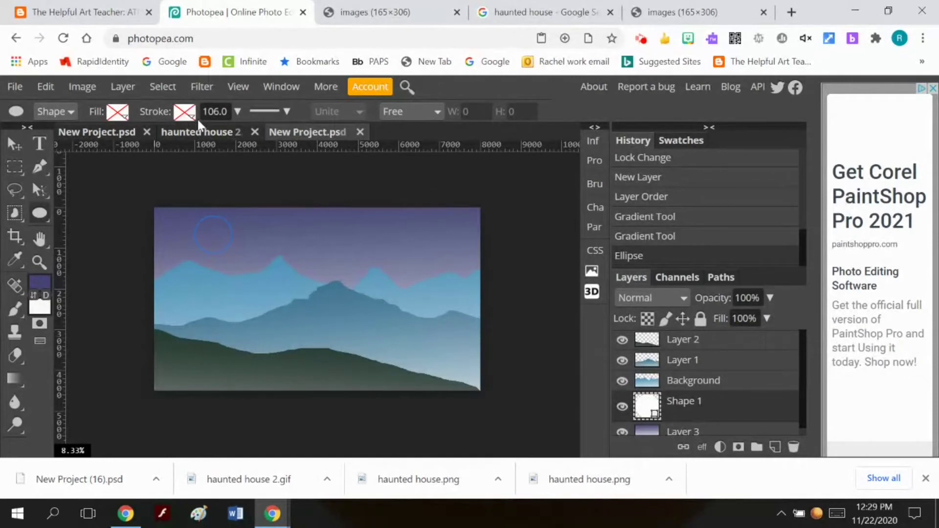
# Change the moon's fill from solid white to a linear gradient at 60°
pyautogui.click(116, 113)
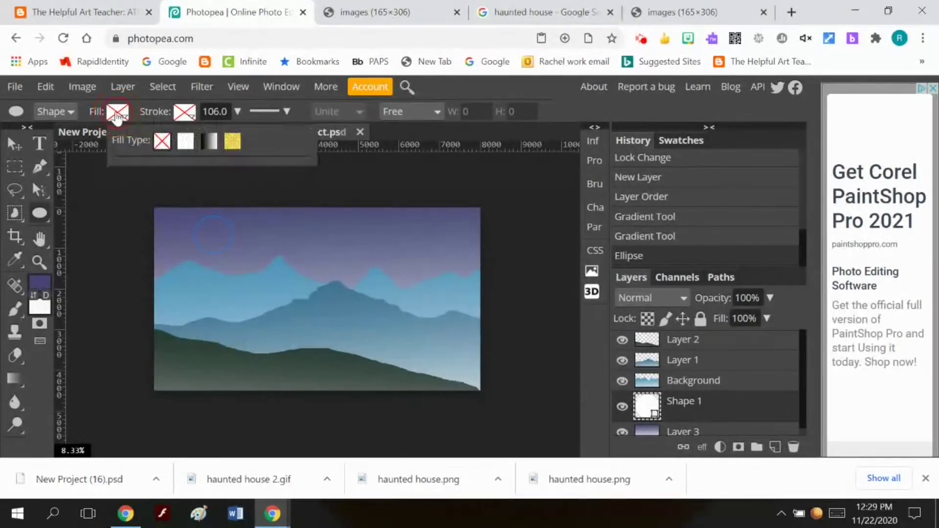
pyautogui.click(185, 142)
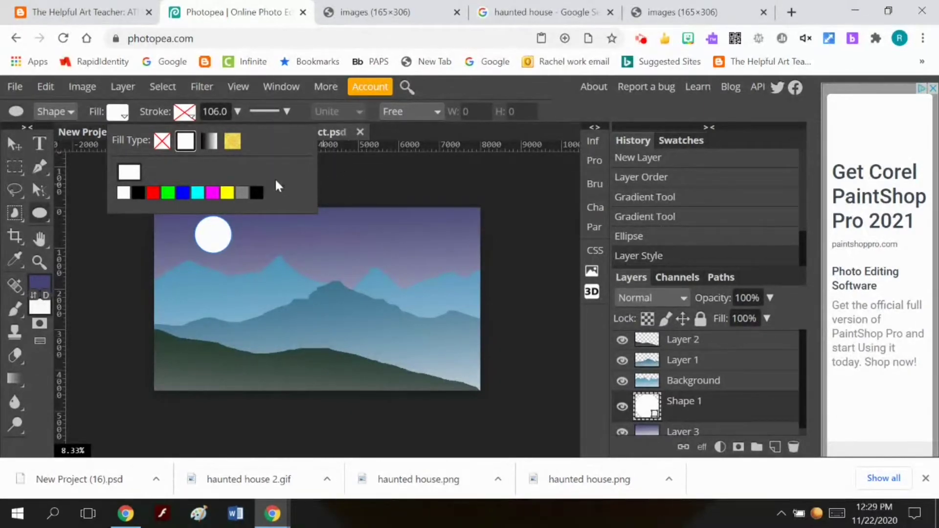
pyautogui.click(210, 142)
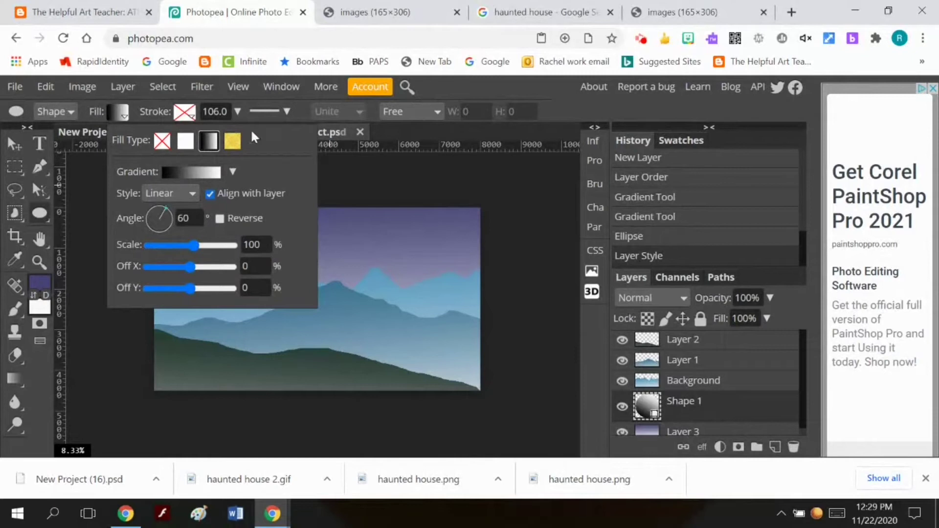
# Adjust the moon's gradient fill settings, shrinking the gradient scale to 38%
pyautogui.click(271, 138)
pyautogui.click(346, 175)
pyautogui.moveTo(250, 196); pyautogui.dragTo(497, 194)
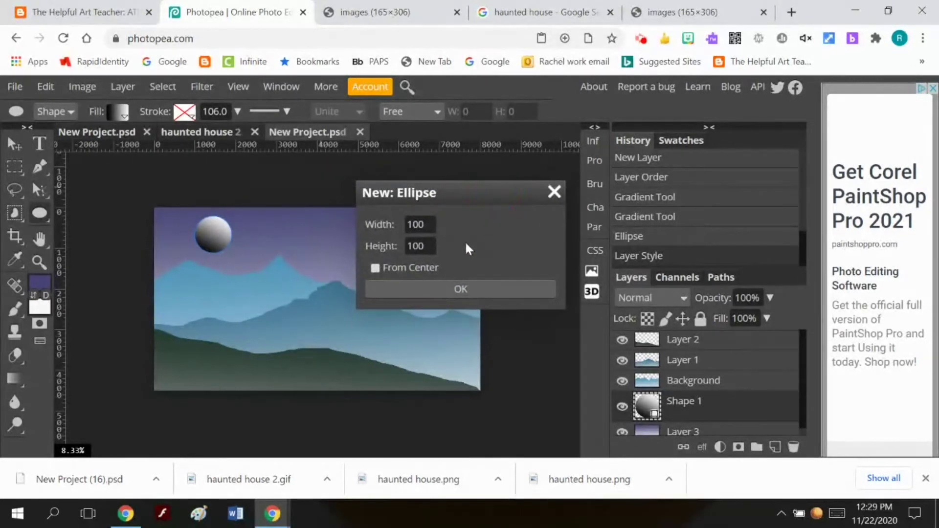
pyautogui.click(117, 113)
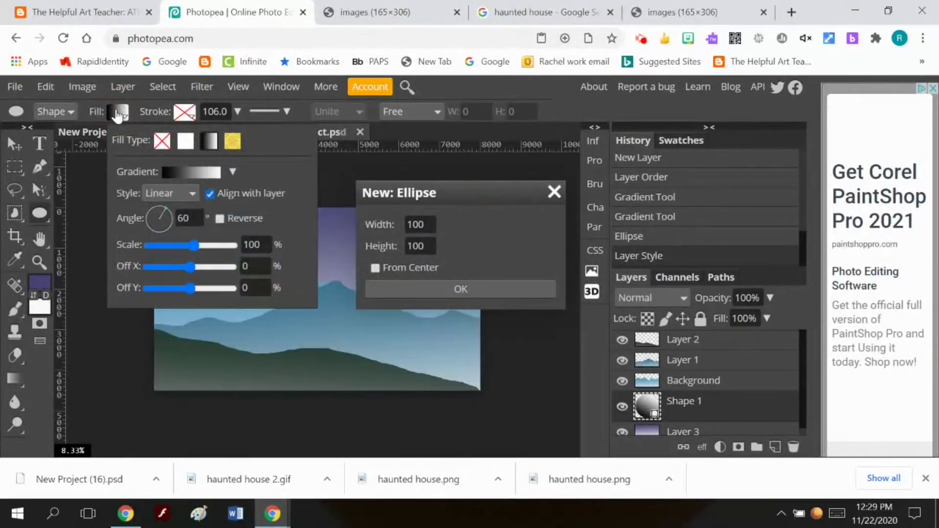
pyautogui.click(286, 135)
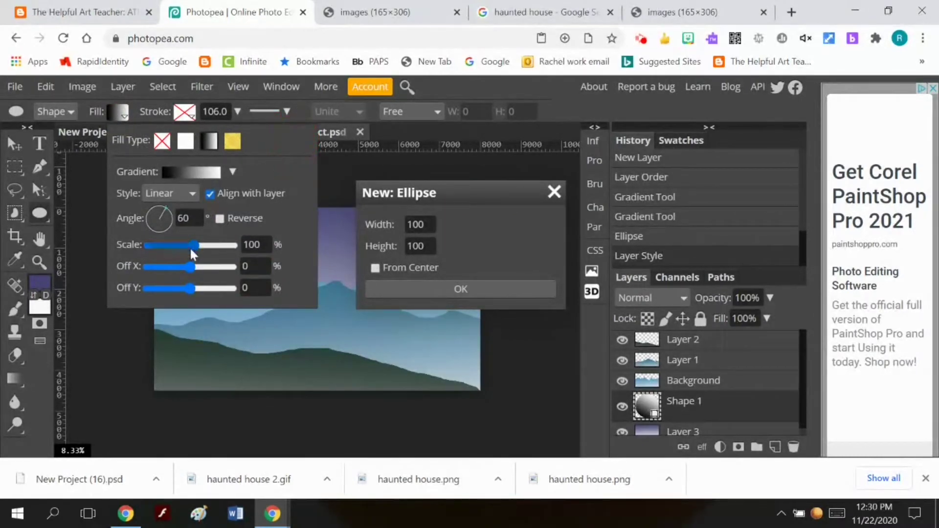
pyautogui.moveTo(193, 245); pyautogui.dragTo(163, 297)
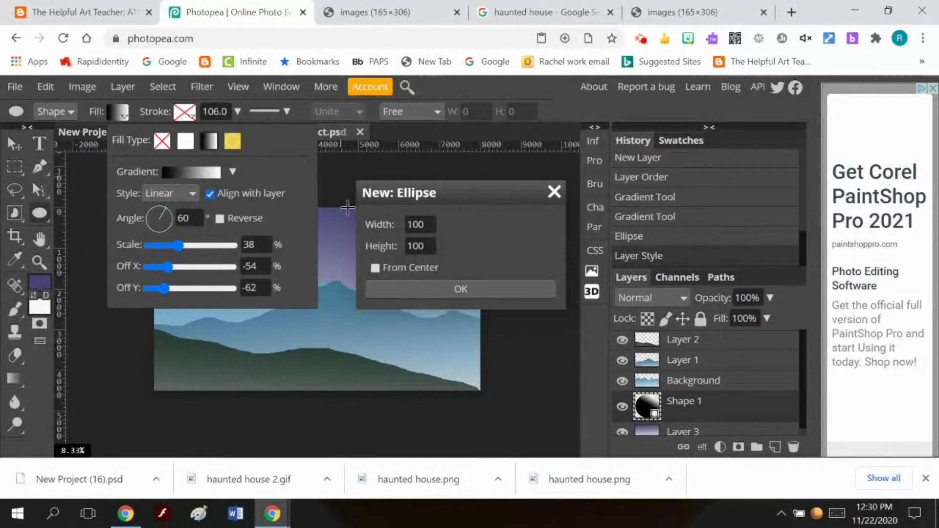
pyautogui.click(335, 179)
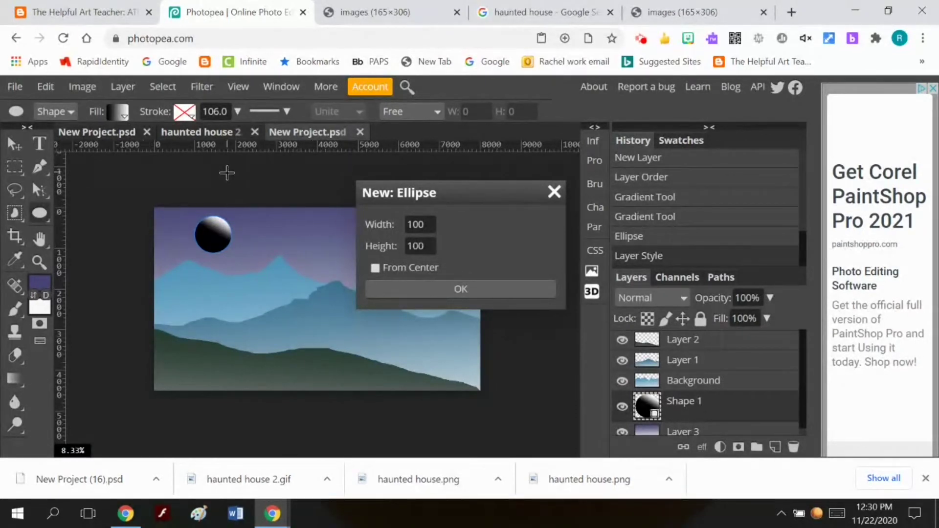
# Undo that style and reapply a gradient fill with 29% X offset and 237% scale
pyautogui.hotkey('ctrl', 'z')
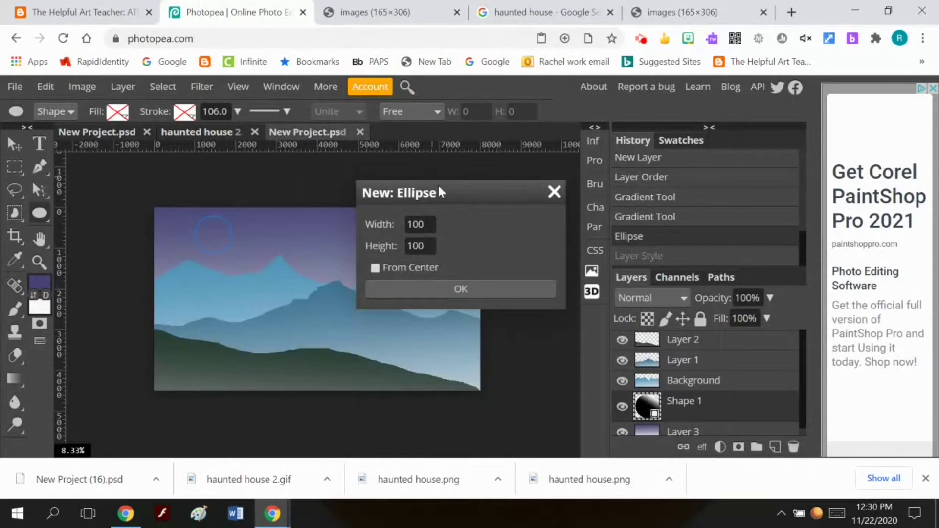
pyautogui.moveTo(476, 195); pyautogui.dragTo(648, 193)
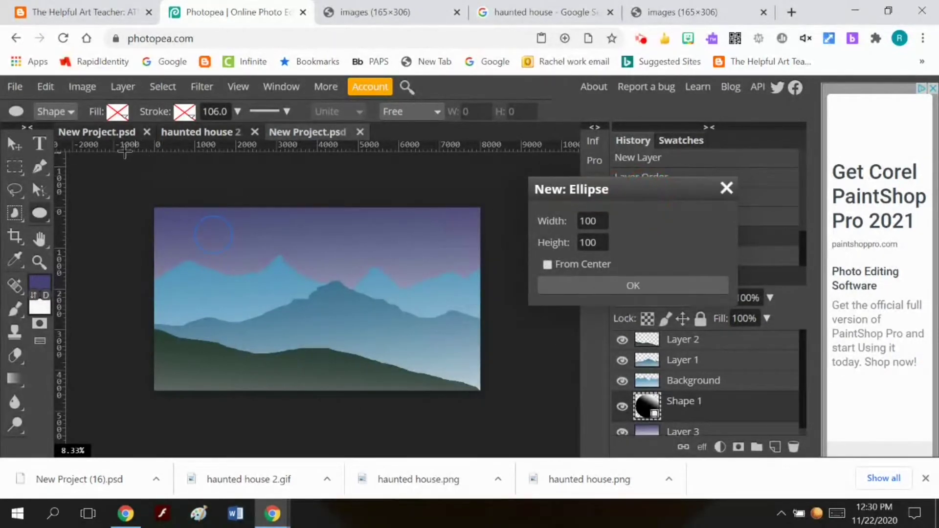
pyautogui.click(121, 115)
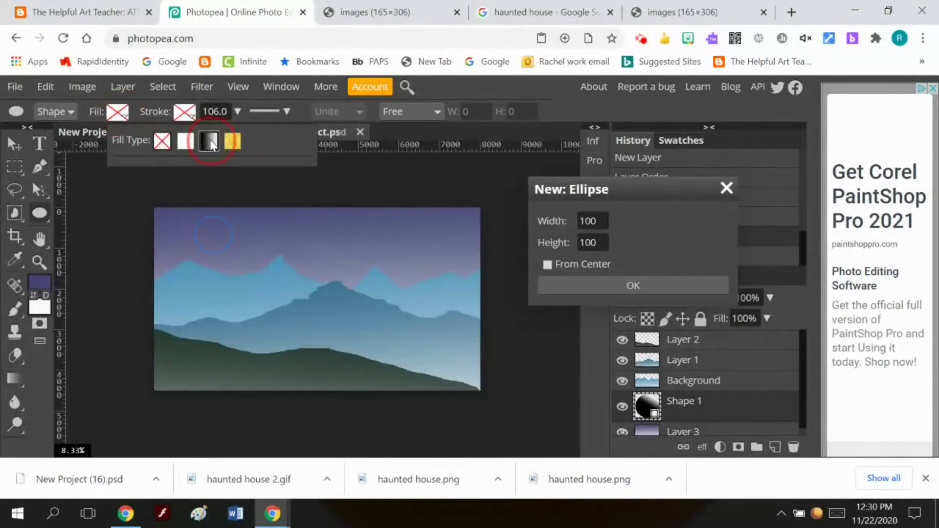
pyautogui.click(209, 141)
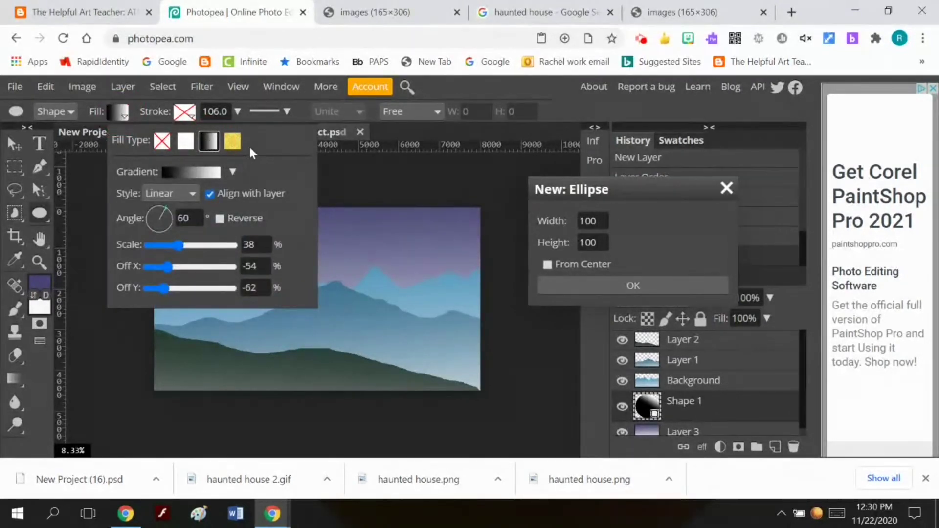
pyautogui.click(168, 267)
pyautogui.moveTo(186, 272); pyautogui.dragTo(214, 249)
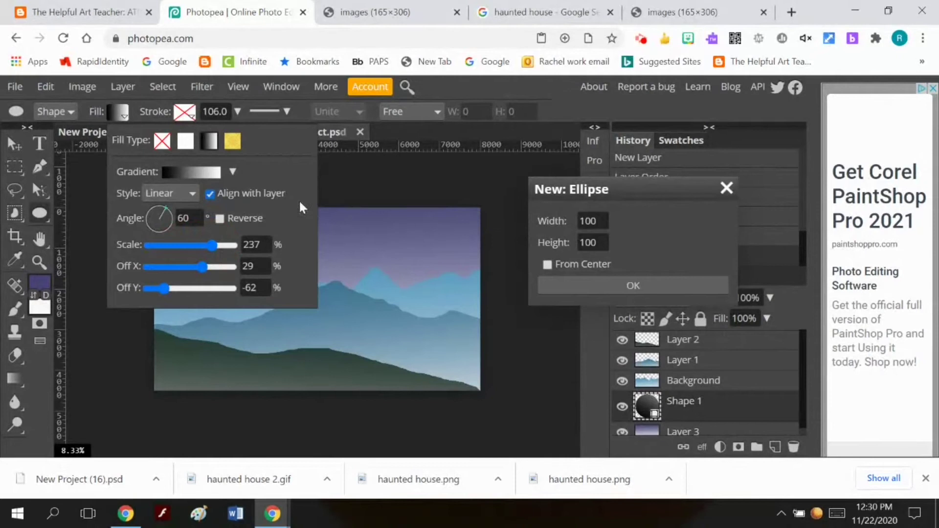
pyautogui.click(460, 186)
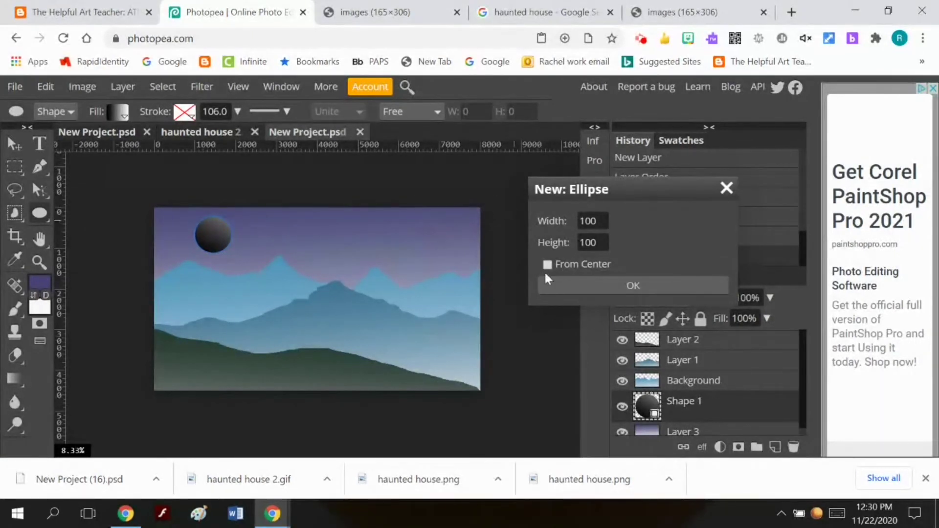
# Add a 100×100 ellipse as Shape 2 and rasterize it into pixels
pyautogui.click(606, 283)
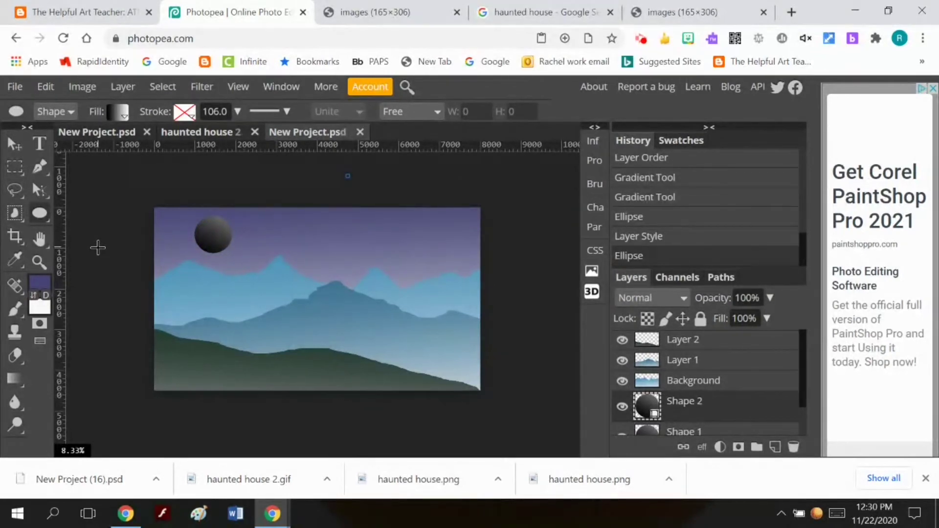
pyautogui.click(10, 380)
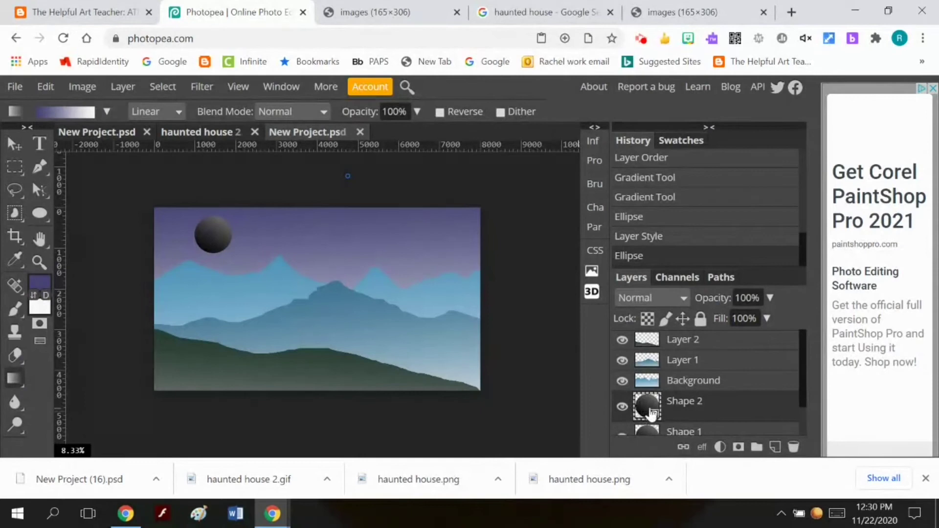
pyautogui.rightClick(702, 413)
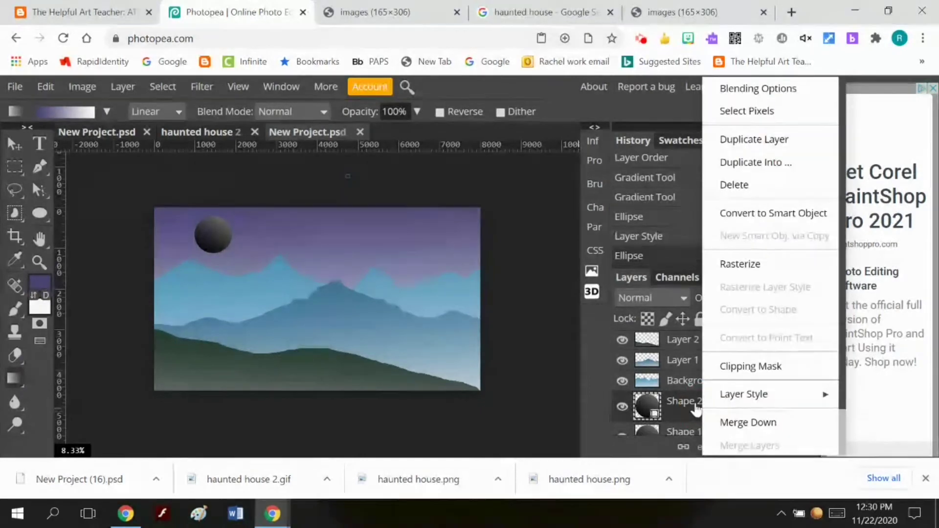
pyautogui.click(739, 265)
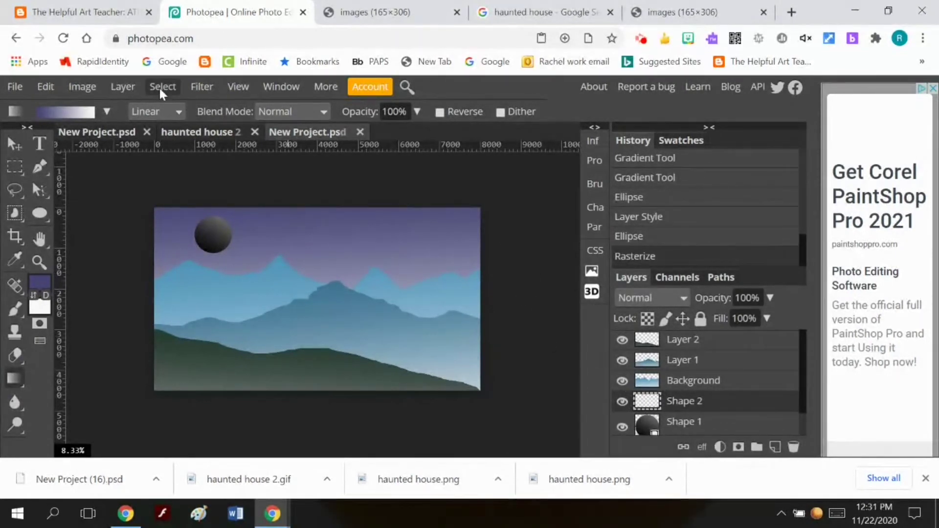
# Bend the Curves tone curve upward to brighten, then close the Curves window
pyautogui.click(87, 88)
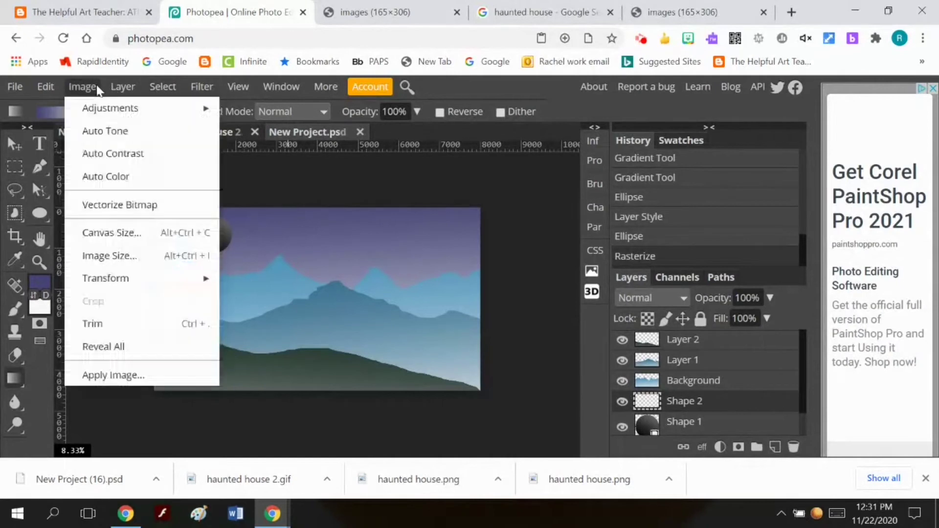
pyautogui.moveTo(117, 117)
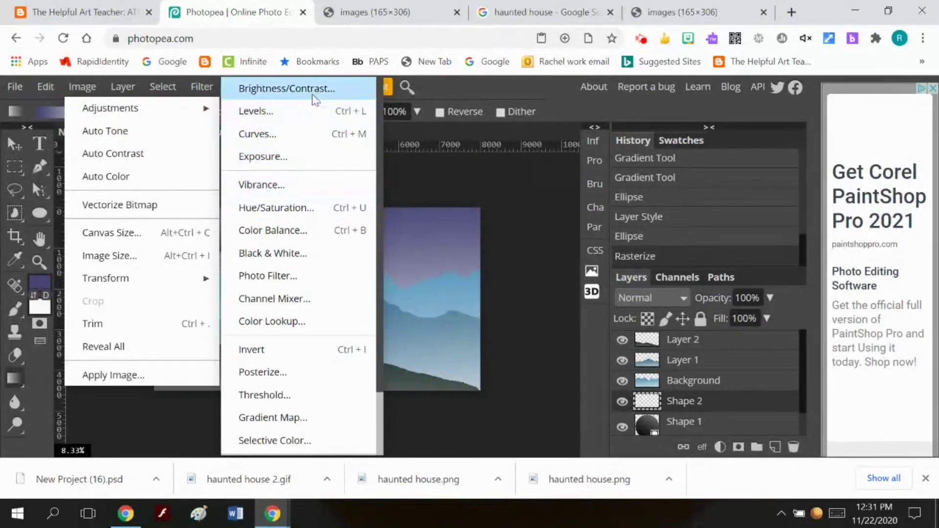
pyautogui.click(300, 134)
pyautogui.moveTo(271, 194); pyautogui.dragTo(663, 149)
pyautogui.moveTo(604, 295); pyautogui.dragTo(628, 280)
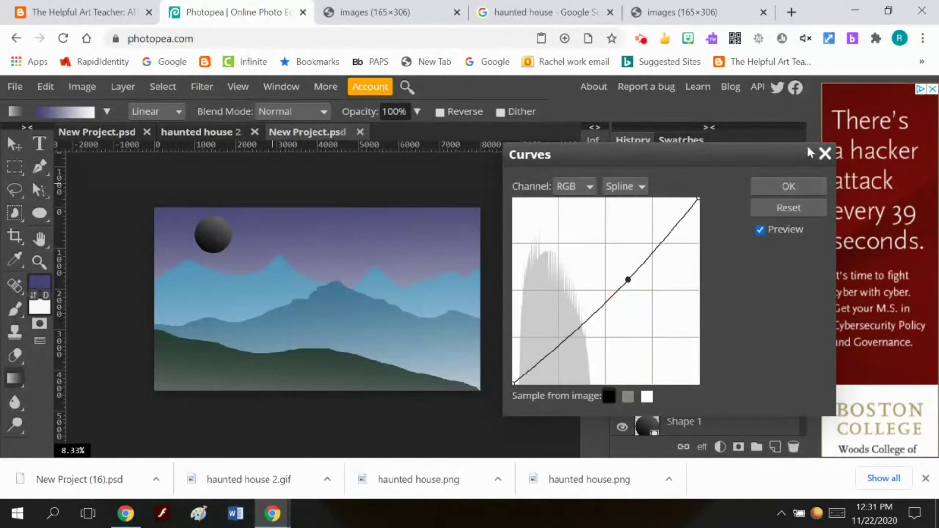
pyautogui.click(825, 153)
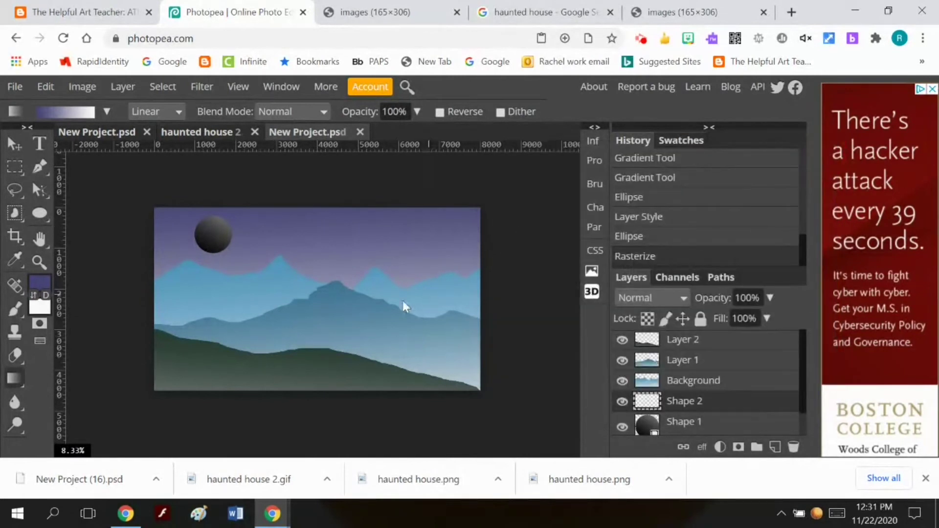
# Switch to the Magic Wand and rasterize the moon layer Shape 1
pyautogui.click(16, 215)
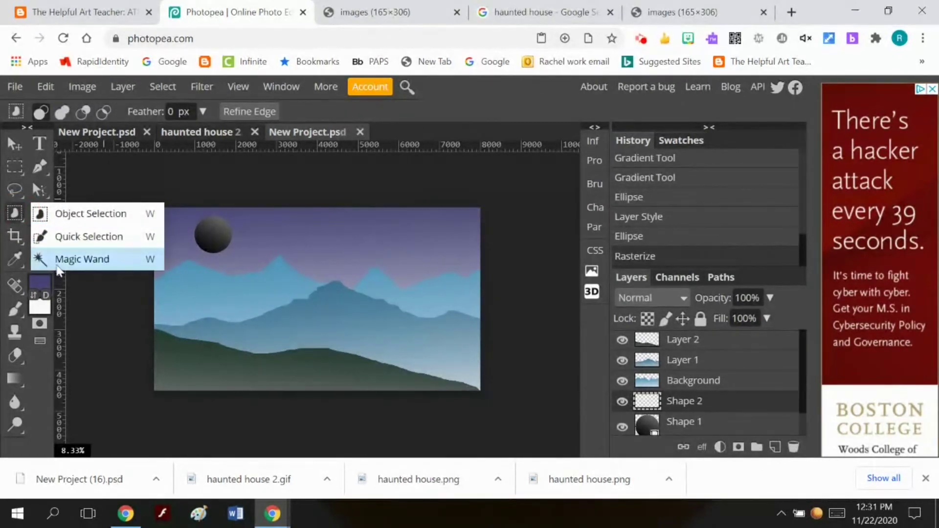
pyautogui.click(82, 258)
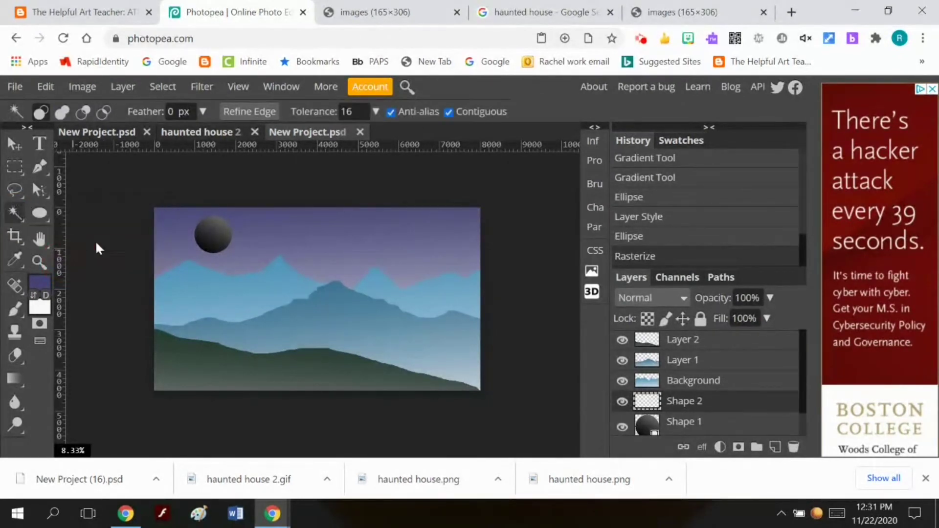
pyautogui.click(213, 238)
pyautogui.hotkey('ctrl', 'd')
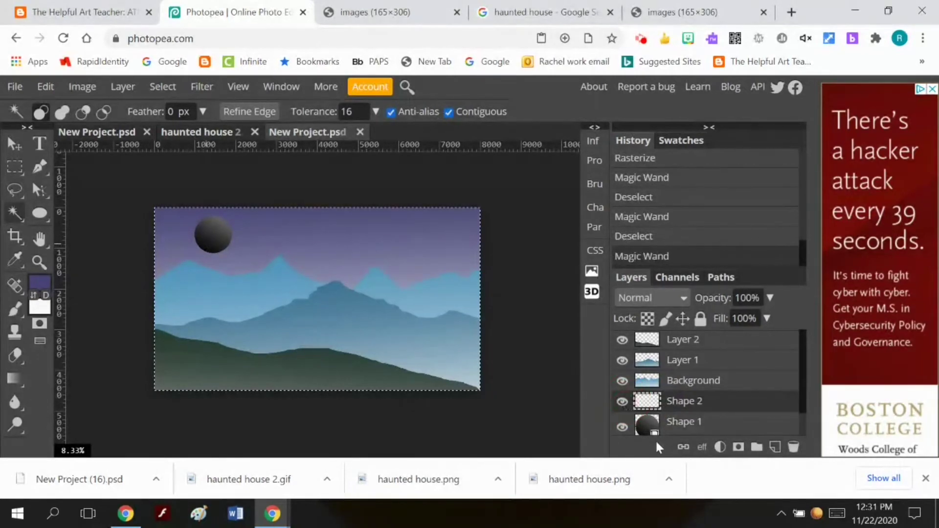
pyautogui.click(667, 430)
pyautogui.rightClick(667, 426)
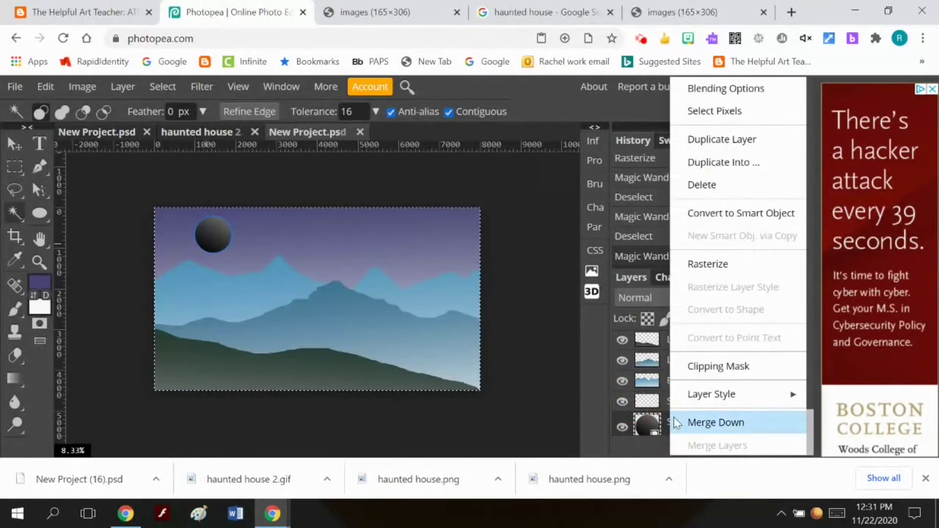
pyautogui.click(736, 263)
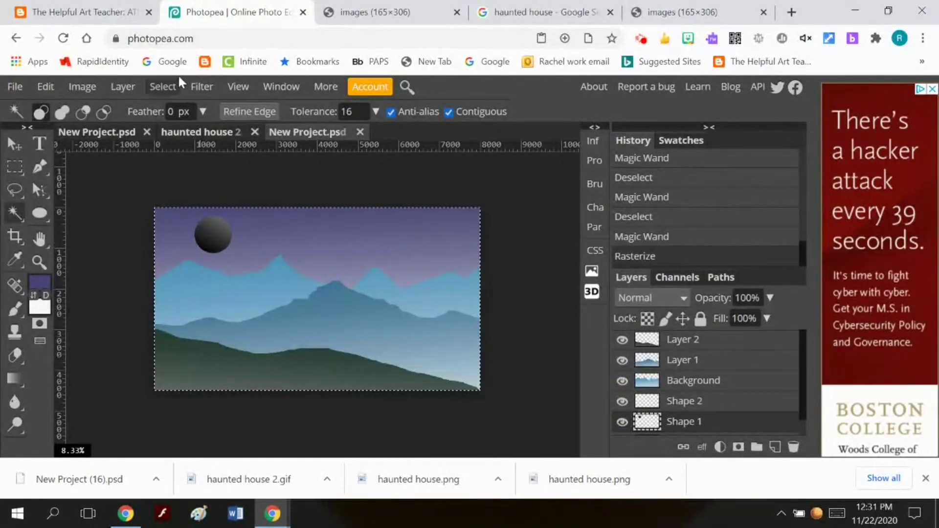
# Deselect, then Magic Wand-select the moon, Shift-adding the missed edge slivers
pyautogui.click(164, 87)
pyautogui.click(178, 131)
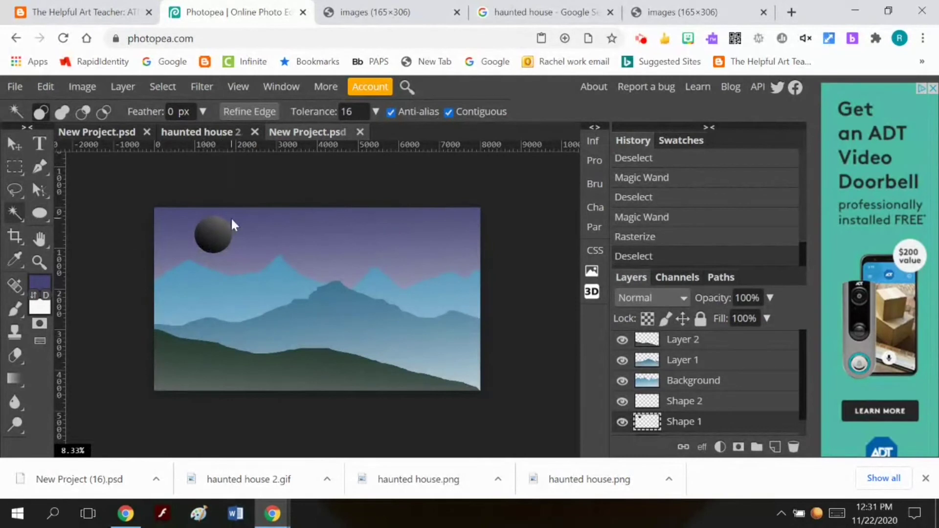
pyautogui.click(208, 234)
pyautogui.press('shift')
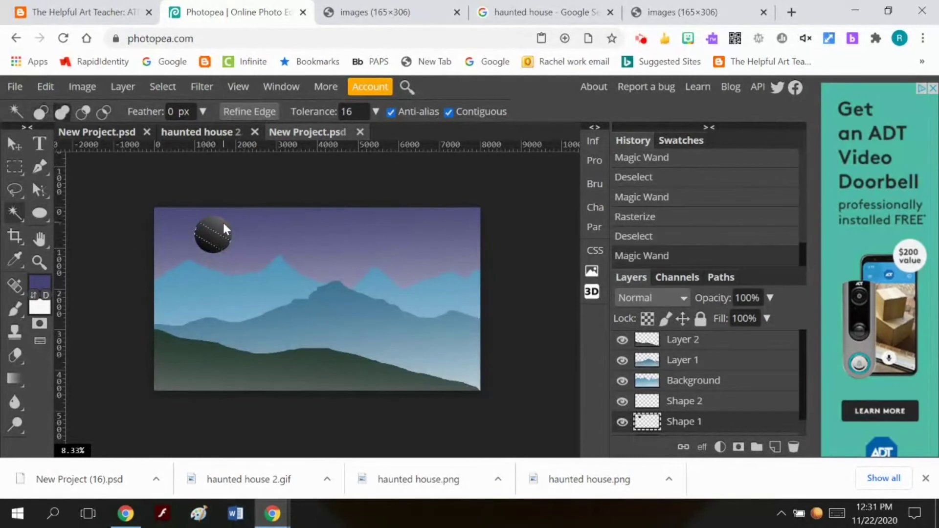
pyautogui.keyDown('shift'); pyautogui.click(218, 230); pyautogui.keyUp('shift')
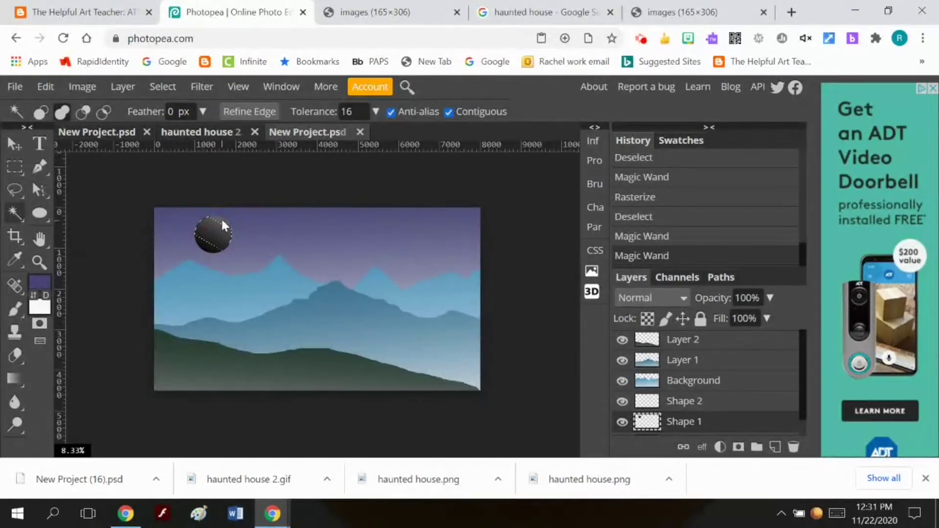
pyautogui.click(222, 221)
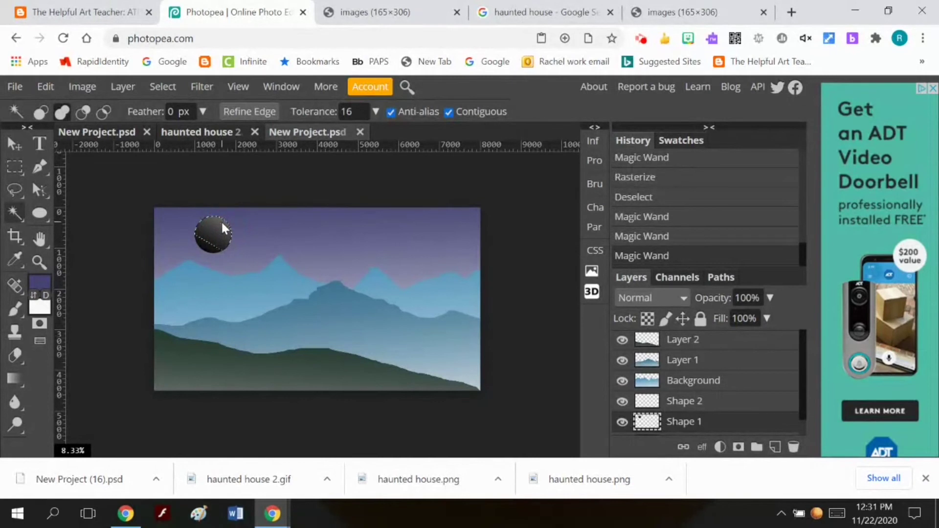
pyautogui.keyDown('shift'); pyautogui.click(203, 247); pyautogui.keyUp('shift')
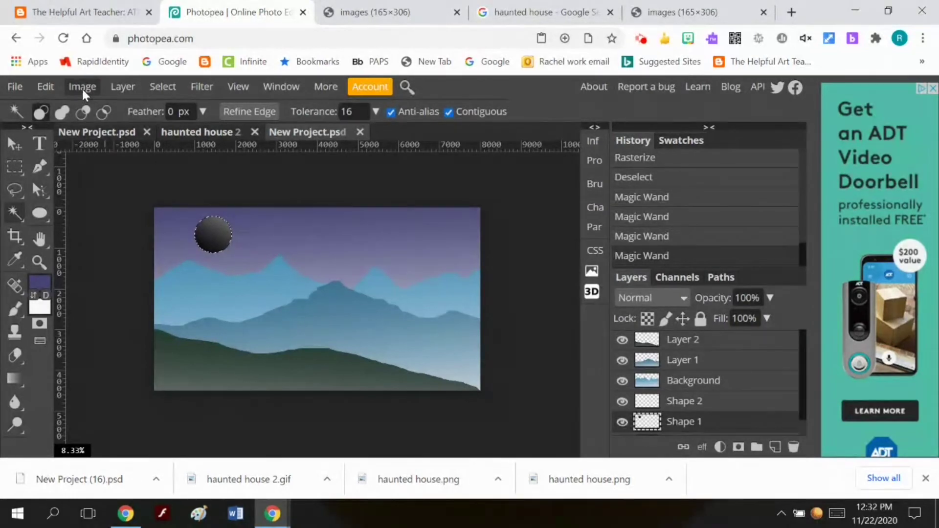
# Brighten the selected moon into a lighter grey with an upward Curves bend
pyautogui.click(46, 87)
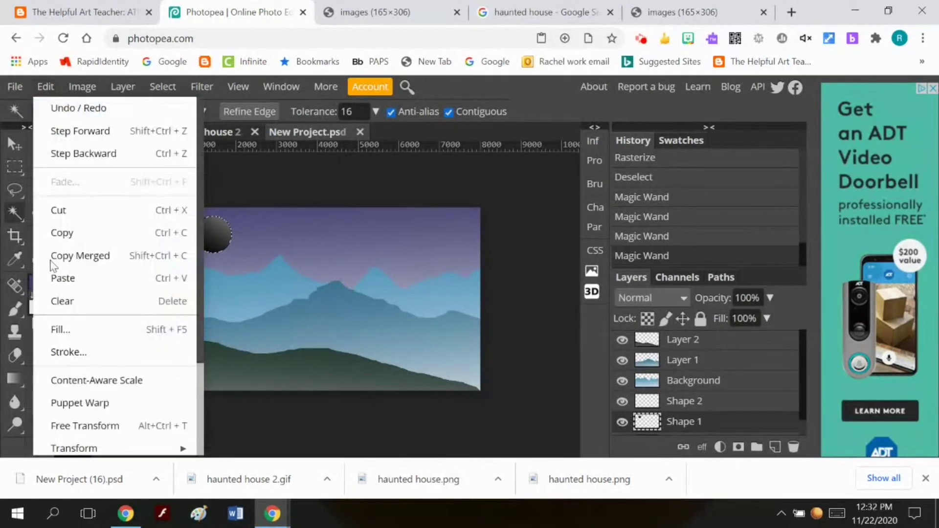
pyautogui.click(96, 90)
pyautogui.moveTo(109, 114)
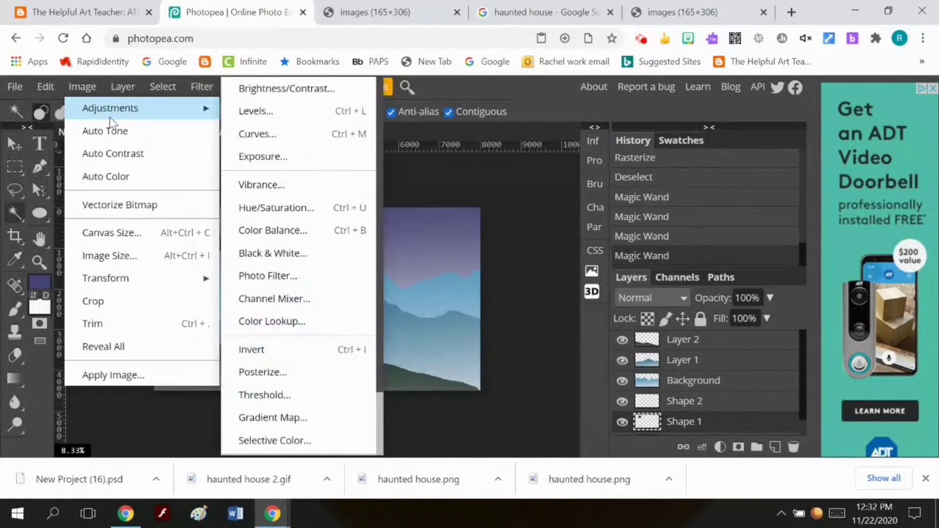
pyautogui.click(281, 136)
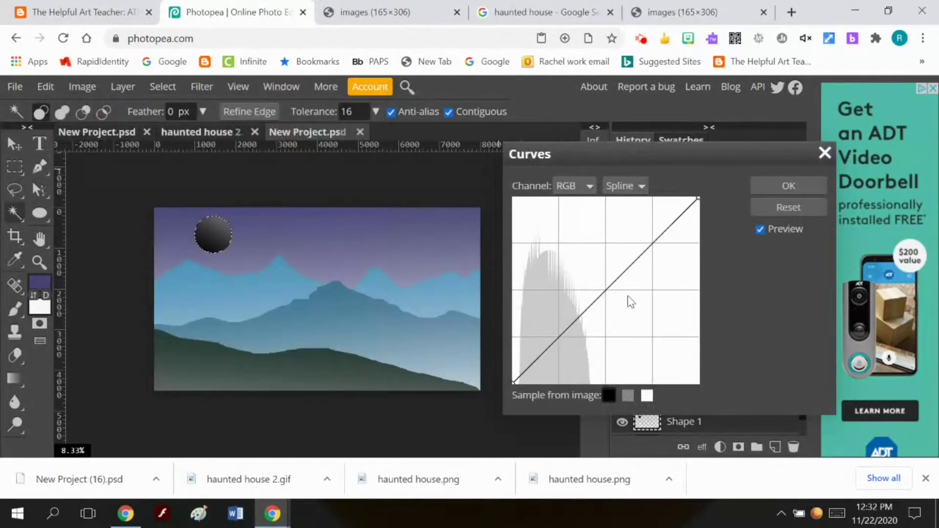
pyautogui.moveTo(602, 296); pyautogui.dragTo(577, 271)
pyautogui.click(783, 186)
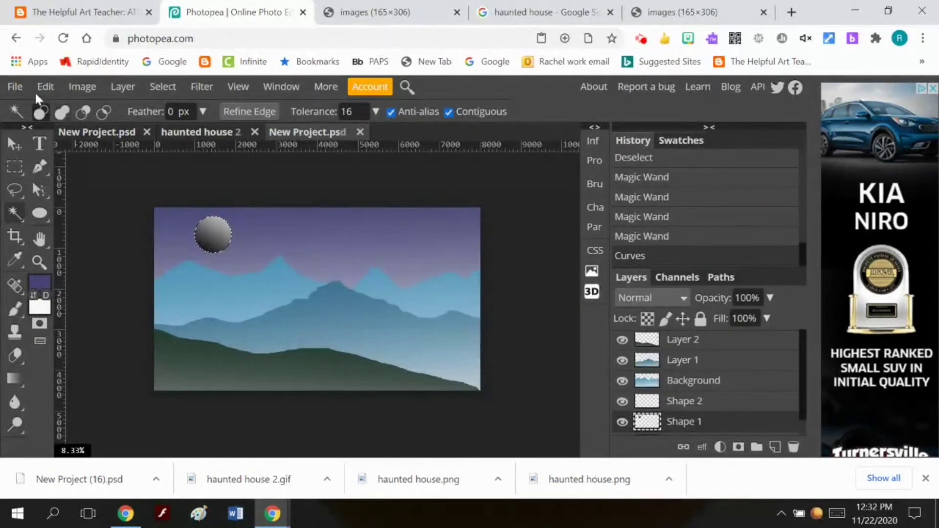
# Rotate the selected moon roughly 82° and commit the transform
pyautogui.click(43, 89)
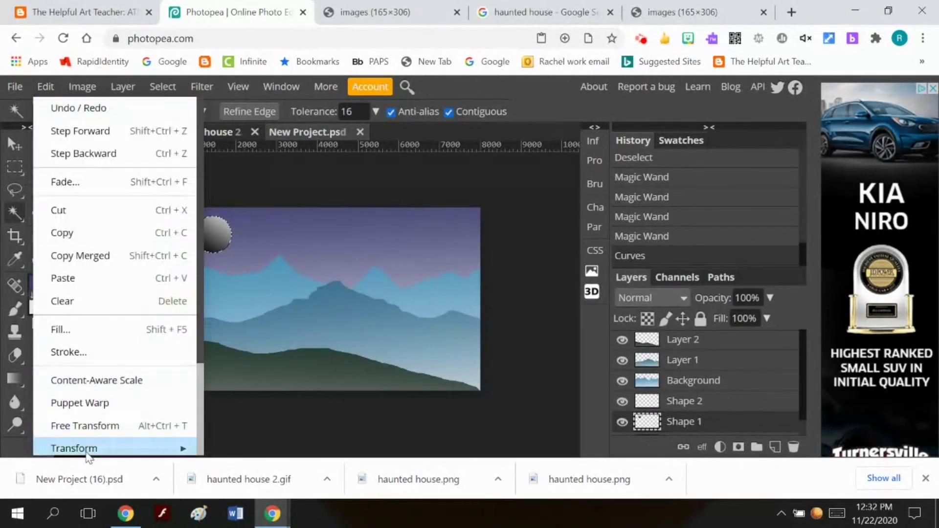
pyautogui.moveTo(89, 454)
pyautogui.click(317, 256)
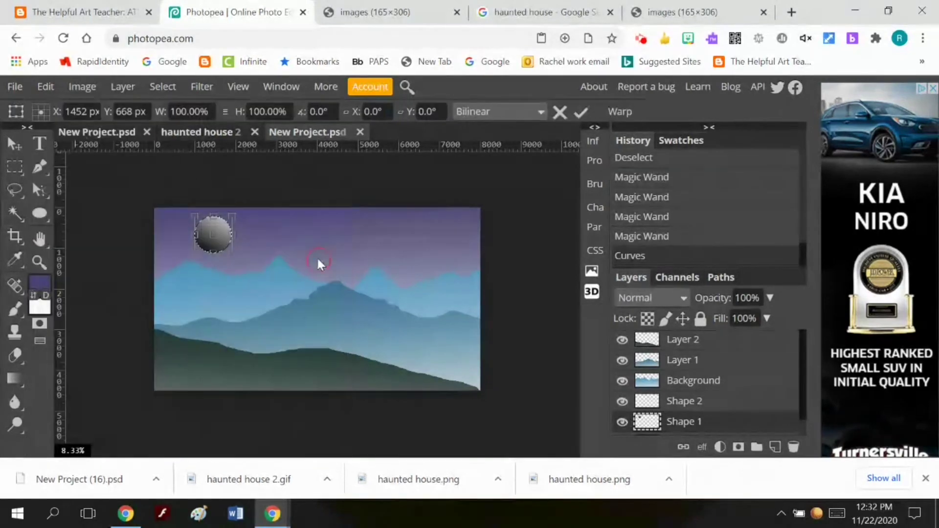
pyautogui.moveTo(234, 254); pyautogui.dragTo(195, 260)
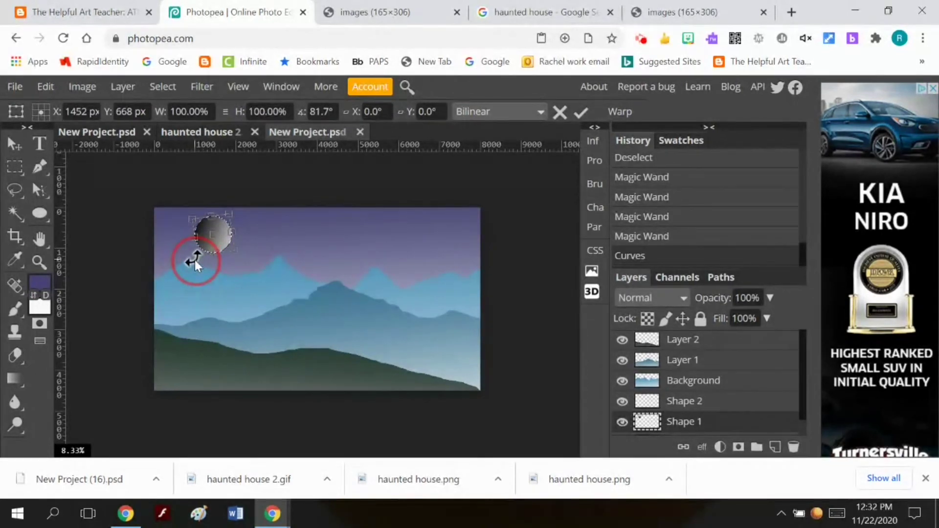
pyautogui.click(579, 112)
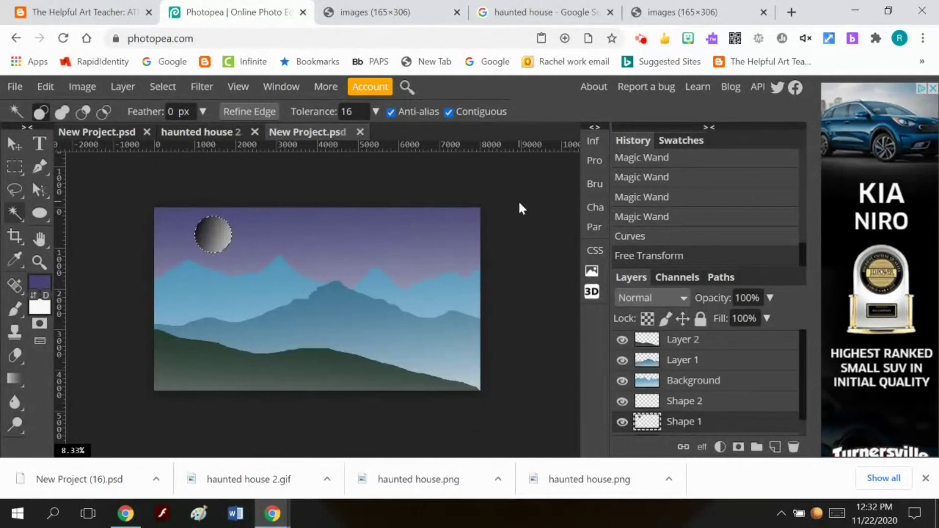
# On the Background layer, set up the Burn tool with a 343 px, 0% hardness brush
pyautogui.click(692, 385)
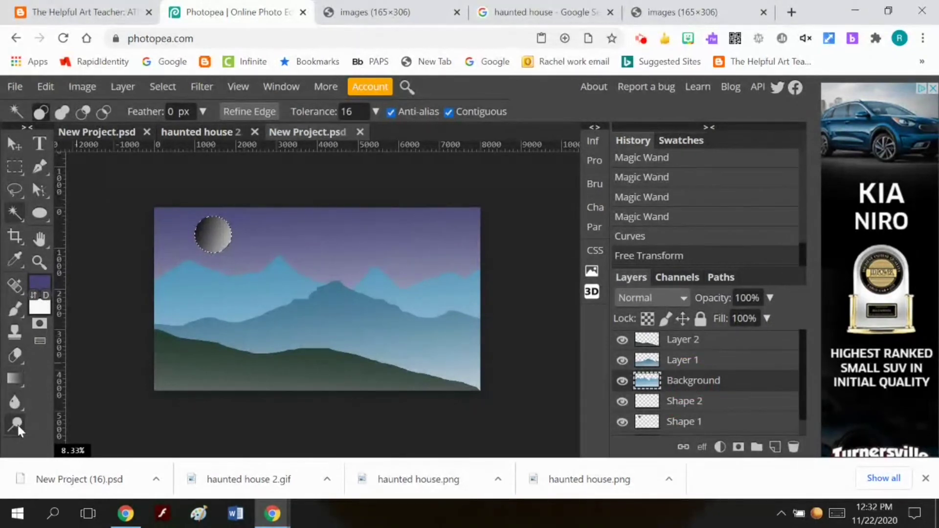
pyautogui.click(18, 424)
pyautogui.click(52, 416)
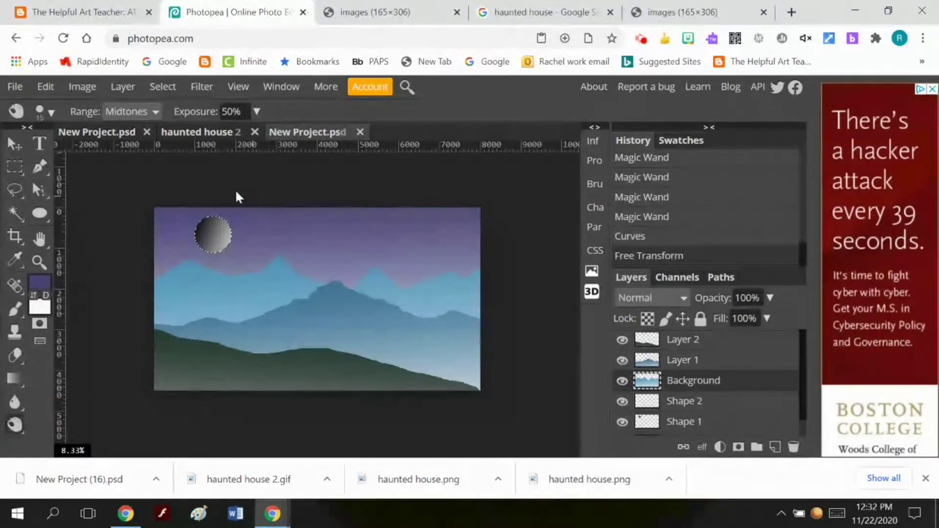
pyautogui.click(52, 112)
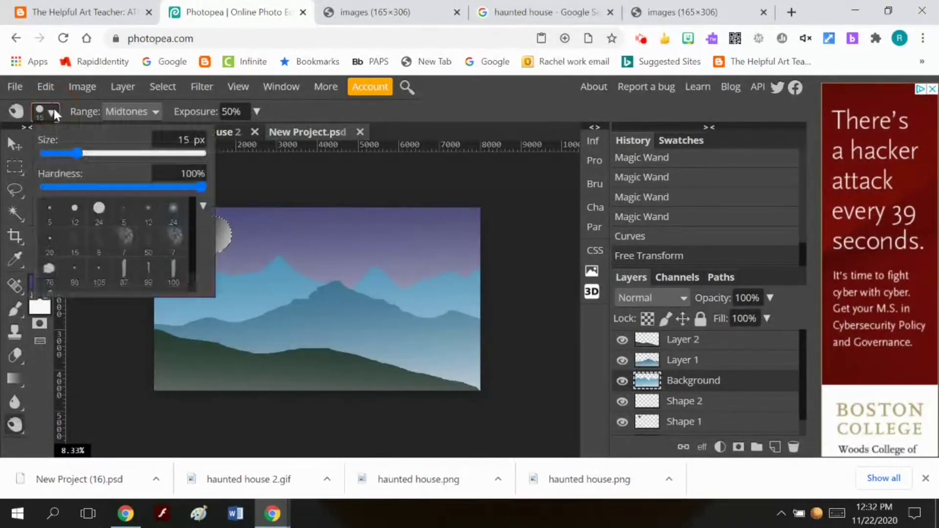
pyautogui.moveTo(71, 154); pyautogui.dragTo(143, 152)
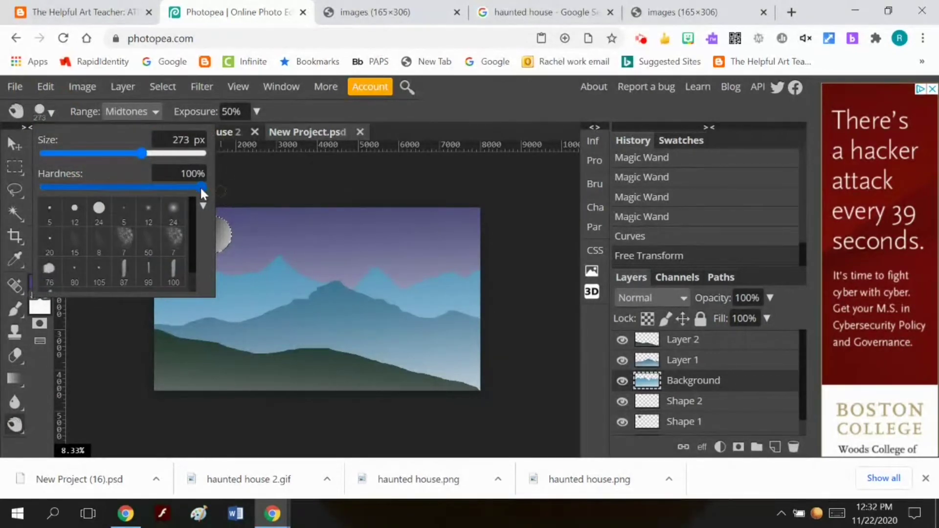
pyautogui.moveTo(201, 187); pyautogui.dragTo(42, 196)
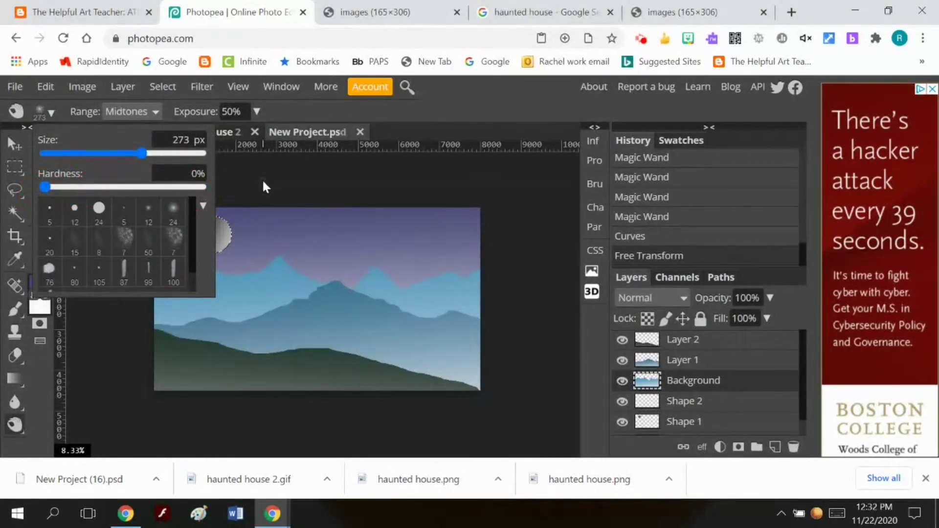
pyautogui.moveTo(141, 152); pyautogui.dragTo(157, 157)
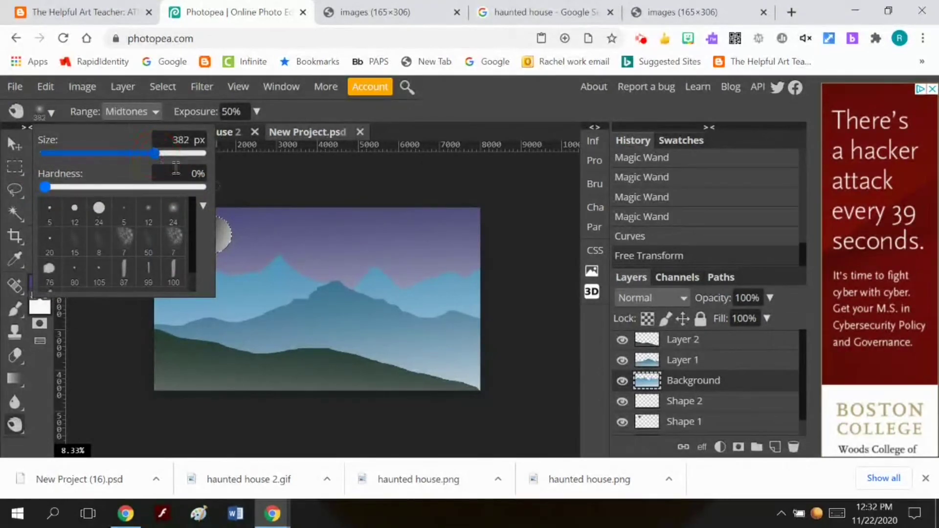
pyautogui.click(274, 176)
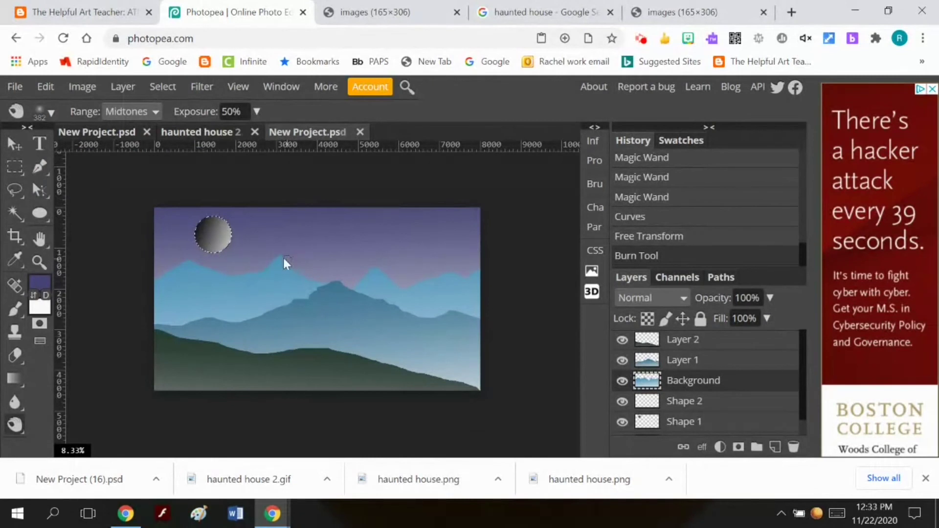
# Burn soft shadows along the back mountain peaks, deselecting the moon and enlarging the brush to 567 px
pyautogui.moveTo(283, 261)
pyautogui.mouseDown()
pyautogui.moveTo(299, 274)
pyautogui.moveTo(210, 227)
pyautogui.mouseUp()
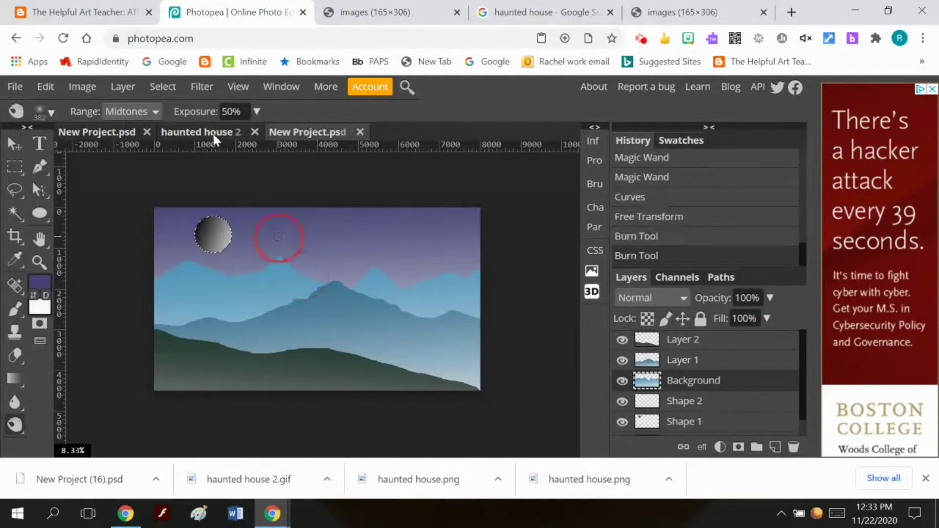
pyautogui.click(163, 87)
pyautogui.click(182, 131)
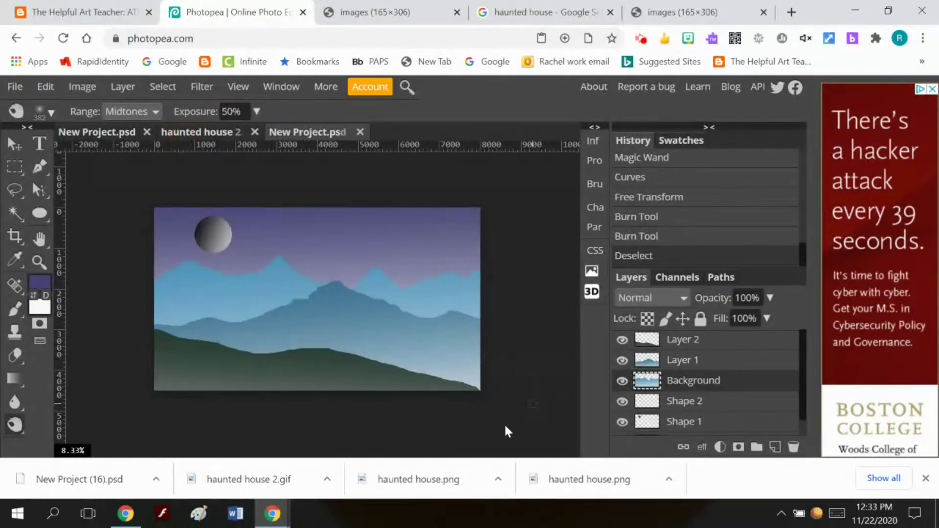
pyautogui.moveTo(283, 260); pyautogui.dragTo(321, 286)
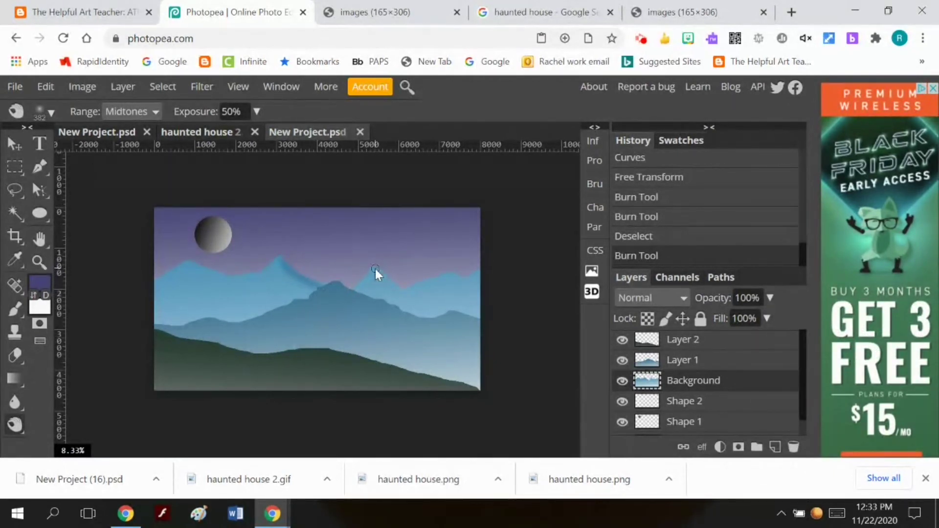
pyautogui.moveTo(386, 277)
pyautogui.mouseDown()
pyautogui.moveTo(402, 291)
pyautogui.moveTo(416, 274)
pyautogui.moveTo(471, 285)
pyautogui.mouseUp()
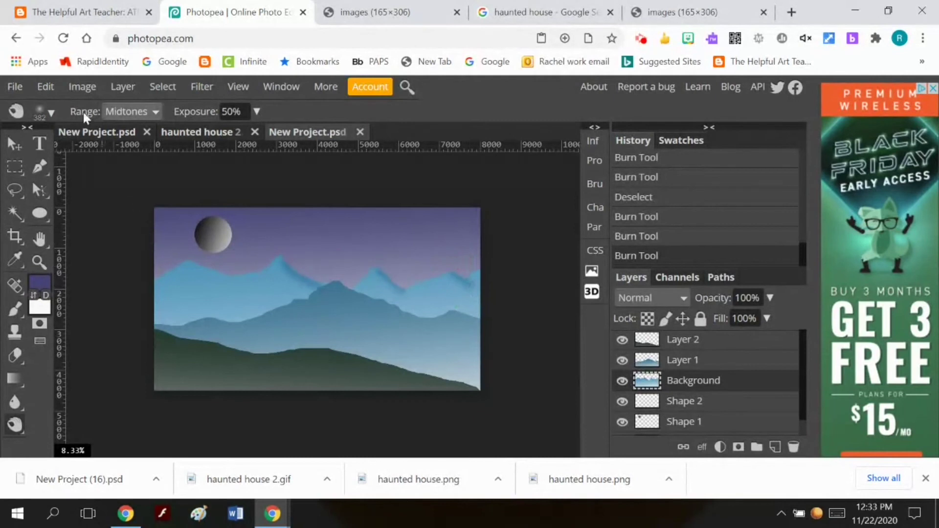
pyautogui.click(49, 113)
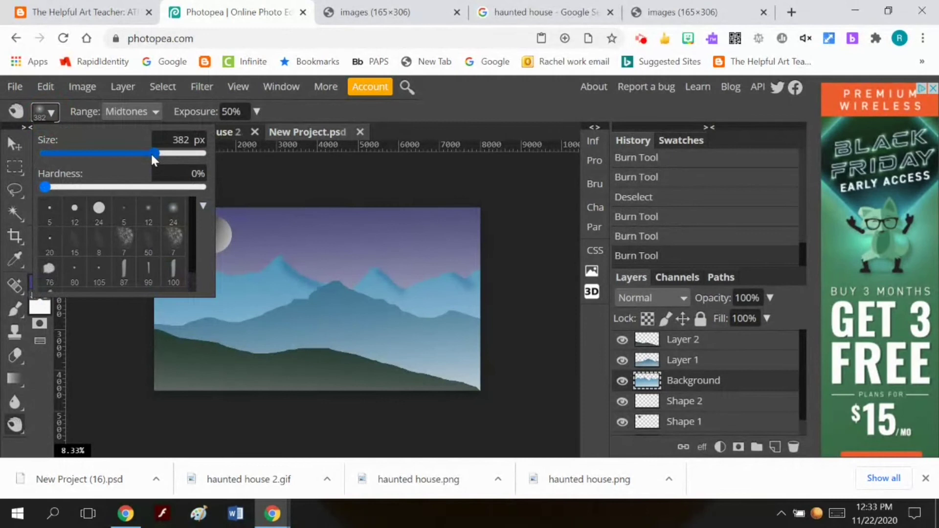
pyautogui.moveTo(152, 156); pyautogui.dragTo(175, 160)
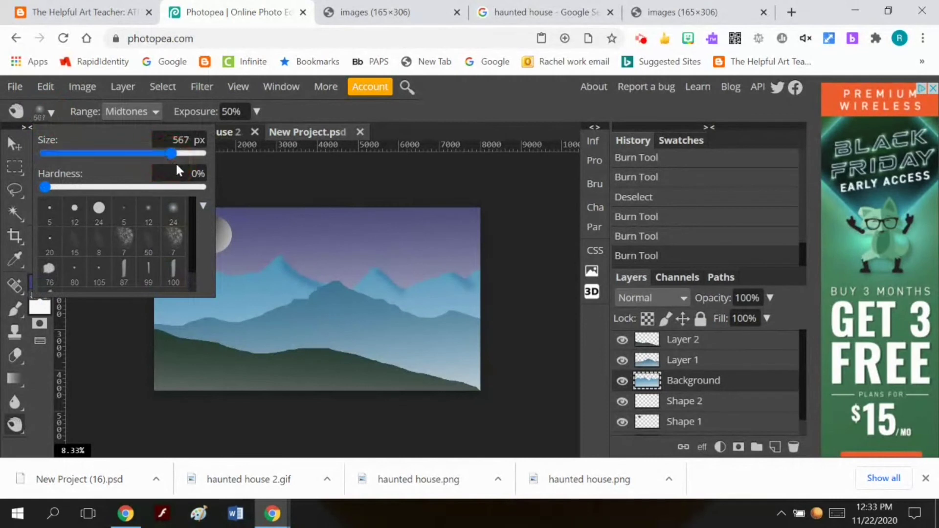
pyautogui.click(248, 176)
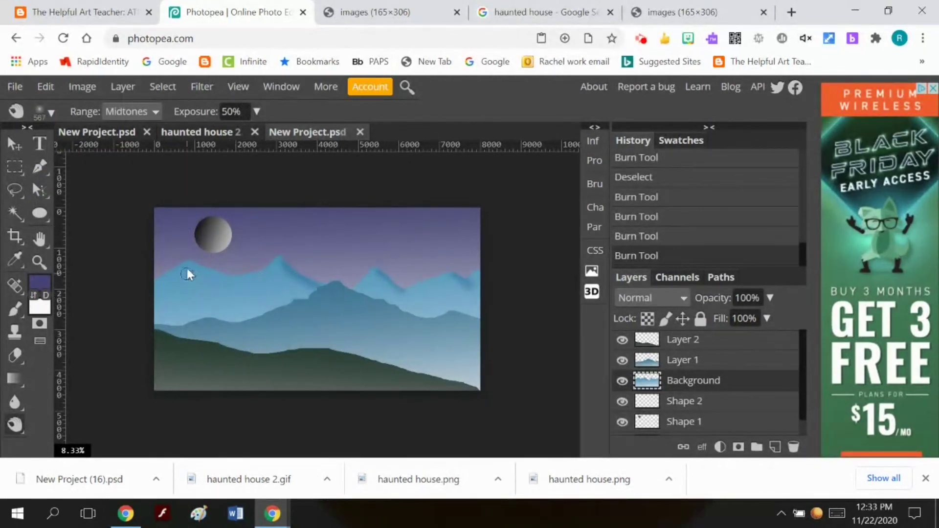
pyautogui.click(196, 239)
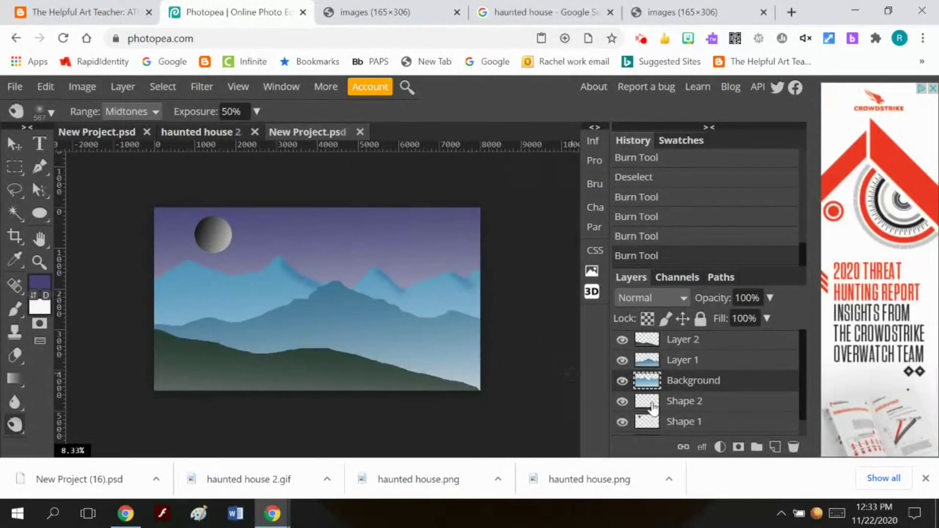
# Burn soft shadows down the middle mountain ridge and along its right ridge on Layer 1
pyautogui.click(675, 362)
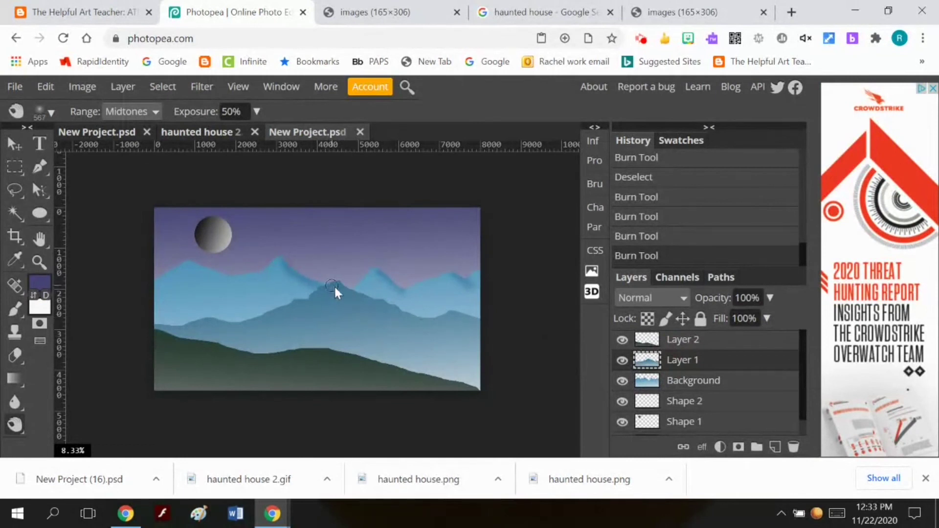
pyautogui.moveTo(340, 285); pyautogui.dragTo(426, 320)
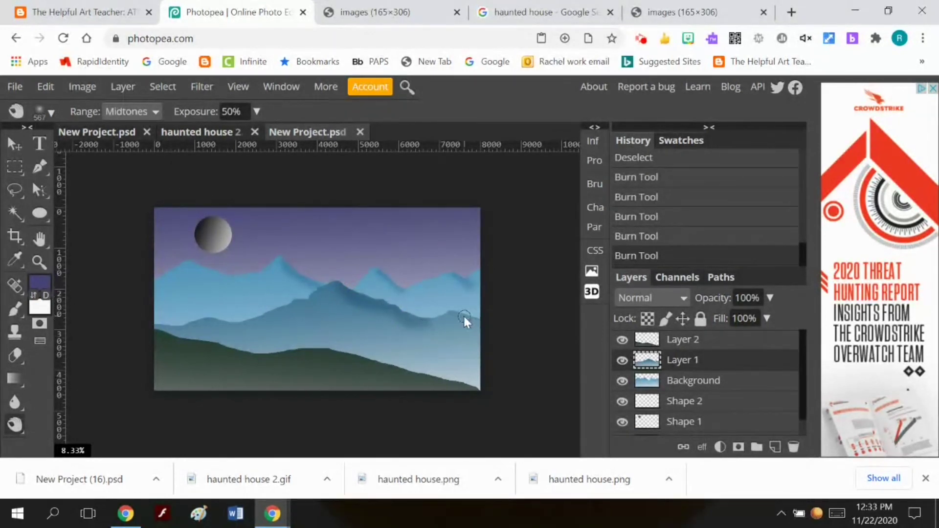
pyautogui.moveTo(474, 319); pyautogui.dragTo(490, 331)
# Burn the lower-left foreground hills on Layer 2 with a 736 px brush
pyautogui.click(668, 341)
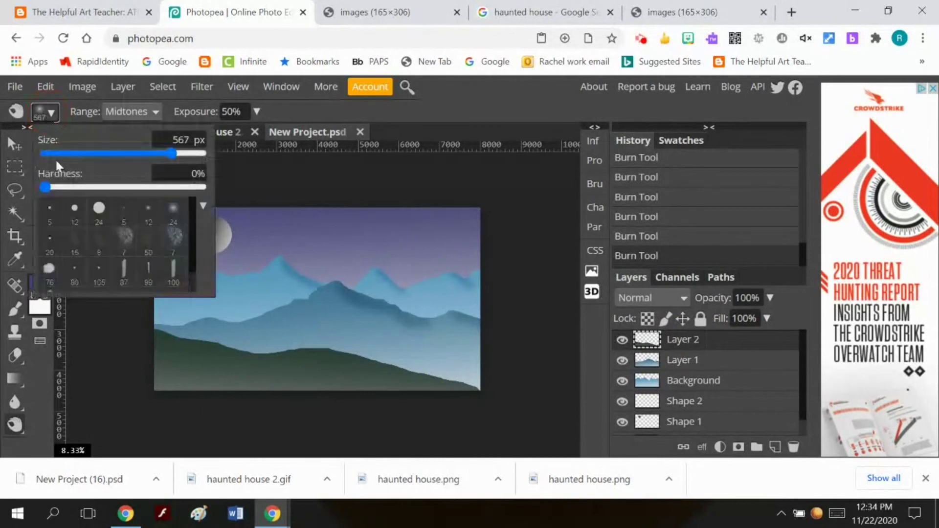
pyautogui.click(45, 112)
pyautogui.moveTo(171, 154); pyautogui.dragTo(184, 154)
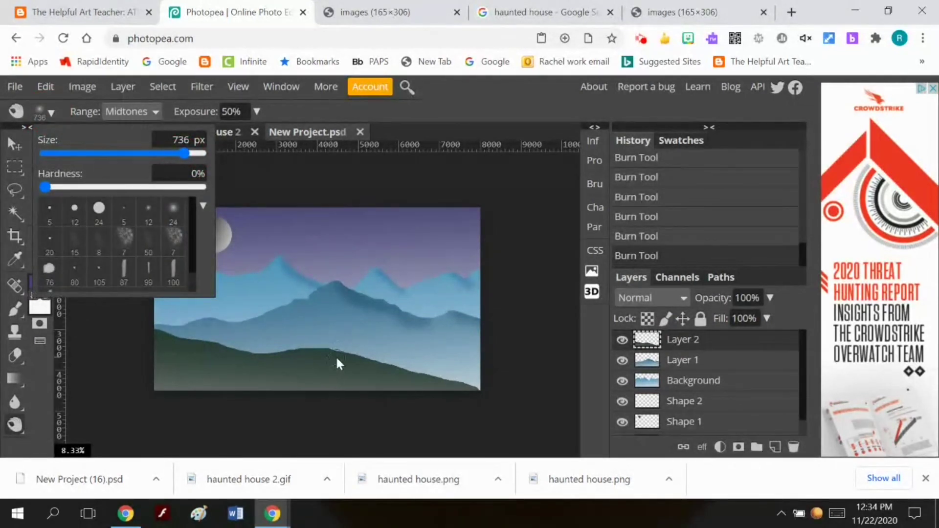
pyautogui.click(564, 329)
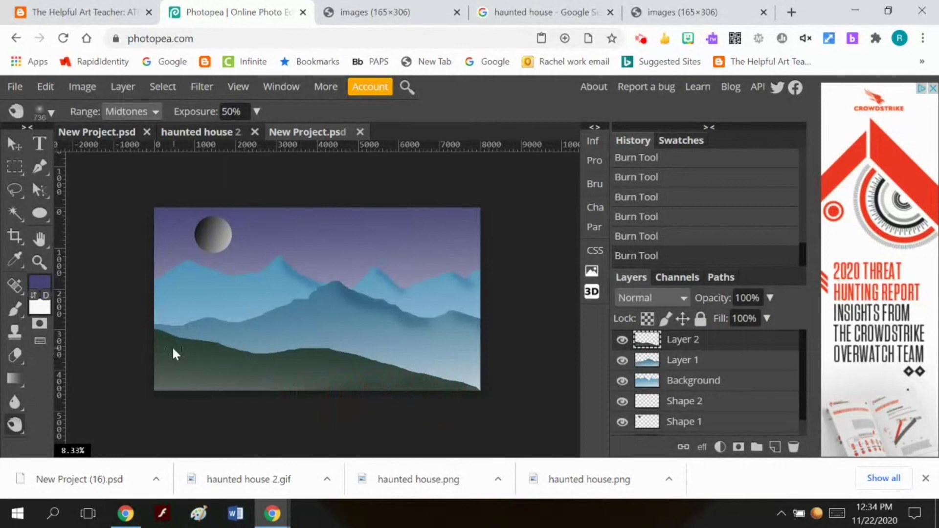
pyautogui.moveTo(156, 365)
pyautogui.mouseDown()
pyautogui.moveTo(164, 369)
pyautogui.moveTo(205, 378)
pyautogui.moveTo(190, 391)
pyautogui.moveTo(296, 428)
pyautogui.mouseUp()
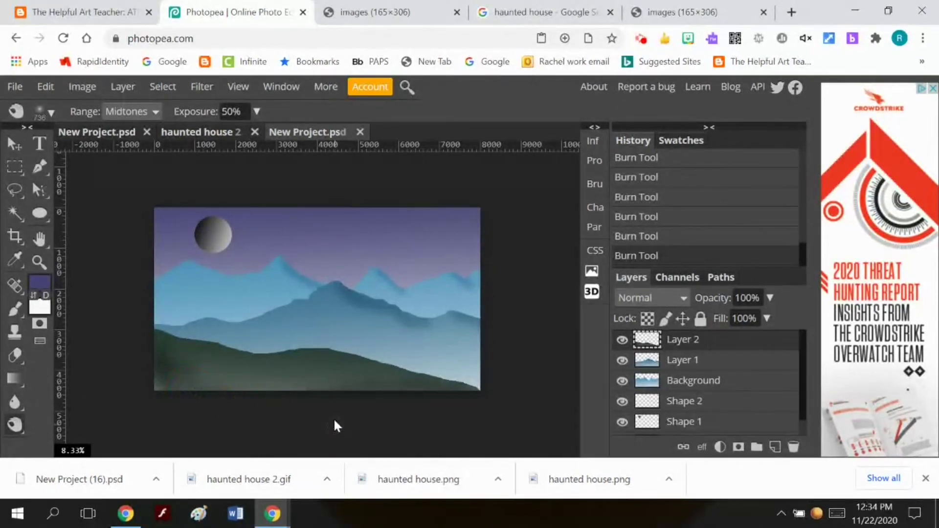